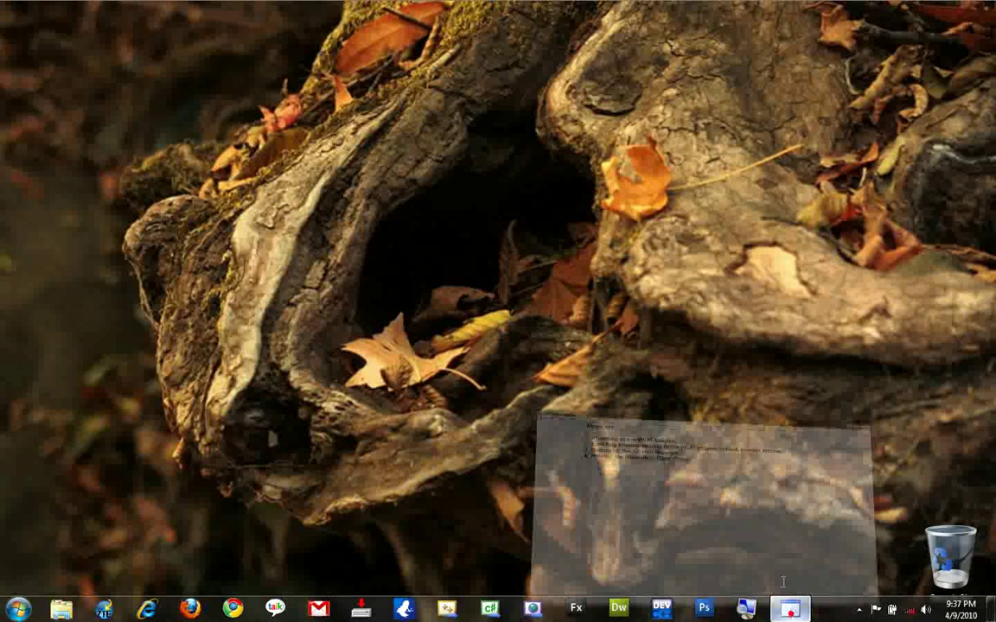
# Restore the YashNotepad notes that list the four Wi-Fi sharing steps.
pyautogui.click(791, 615)
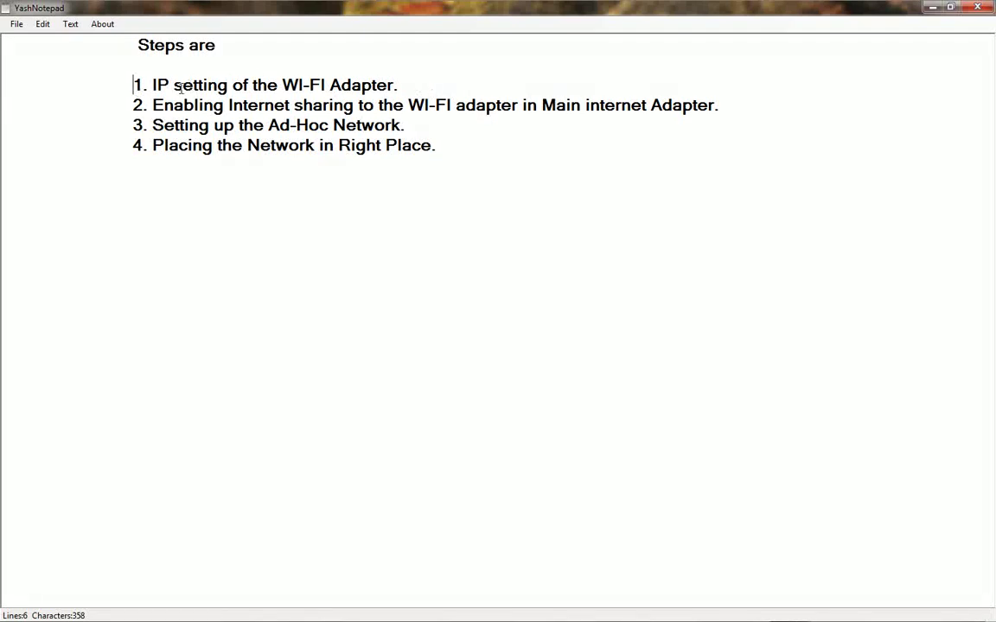
pyautogui.click(406, 85)
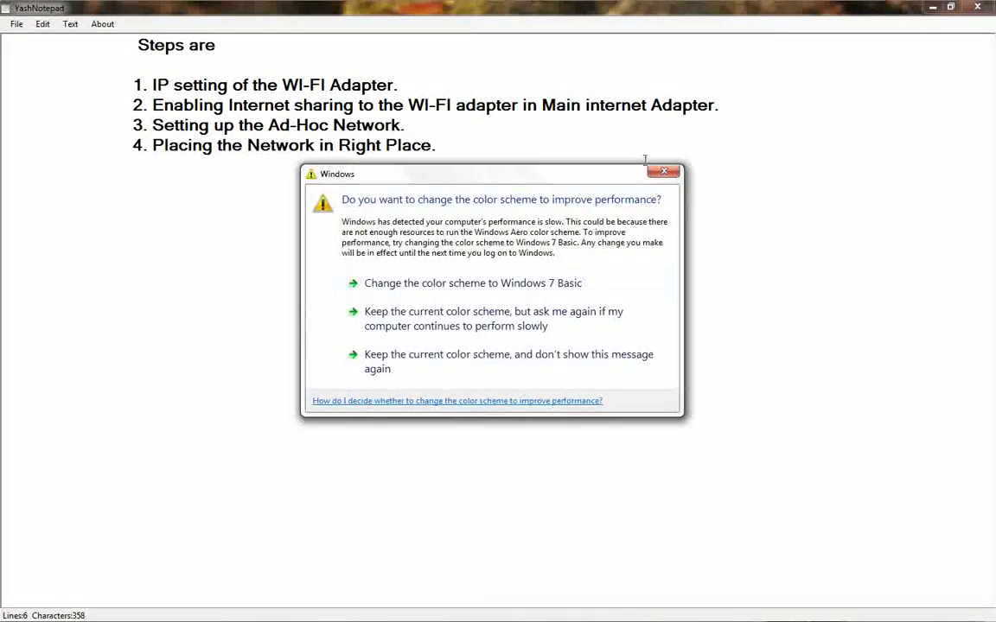
pyautogui.click(661, 171)
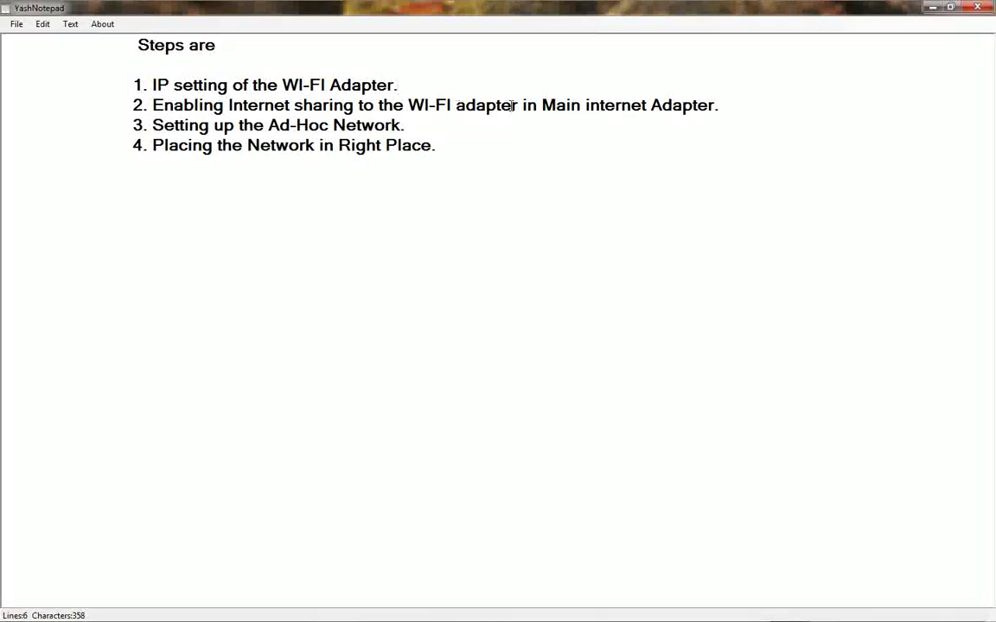
pyautogui.moveTo(718, 104); pyautogui.dragTo(542, 105)
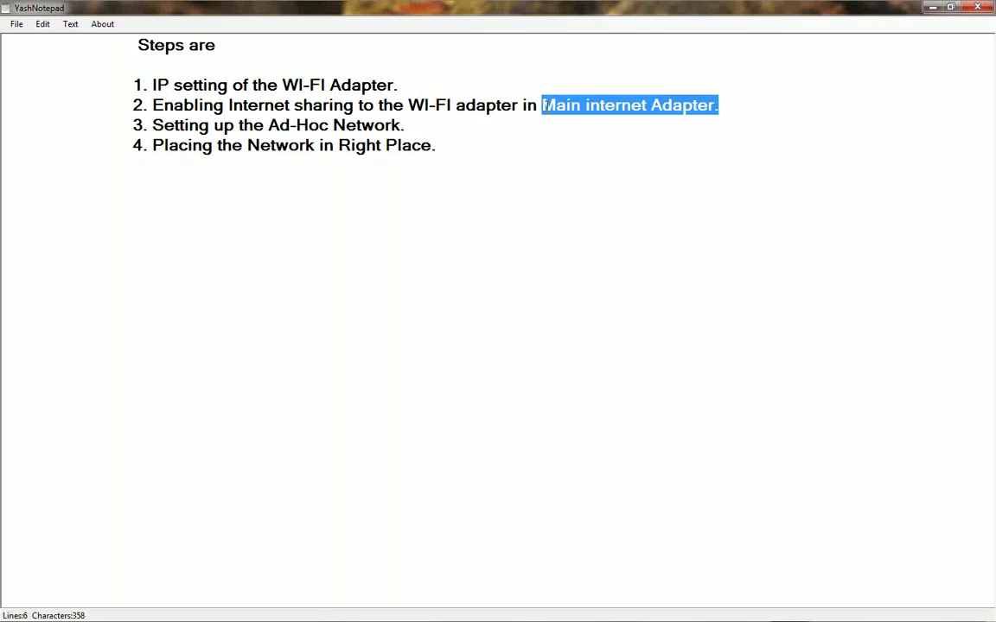
pyautogui.click(143, 103)
pyautogui.moveTo(144, 126); pyautogui.dragTo(403, 128)
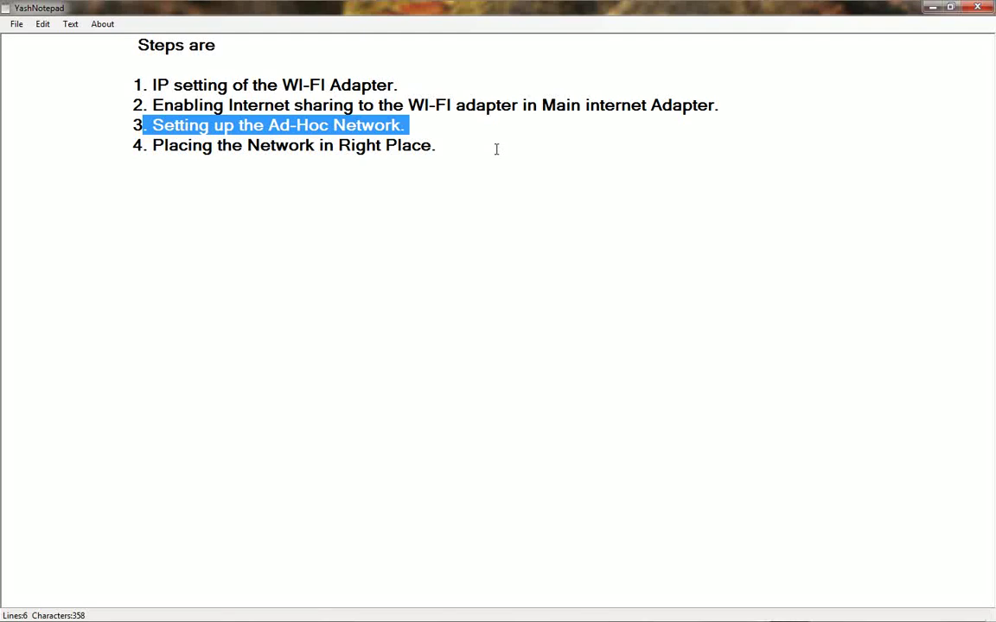
pyautogui.click(437, 140)
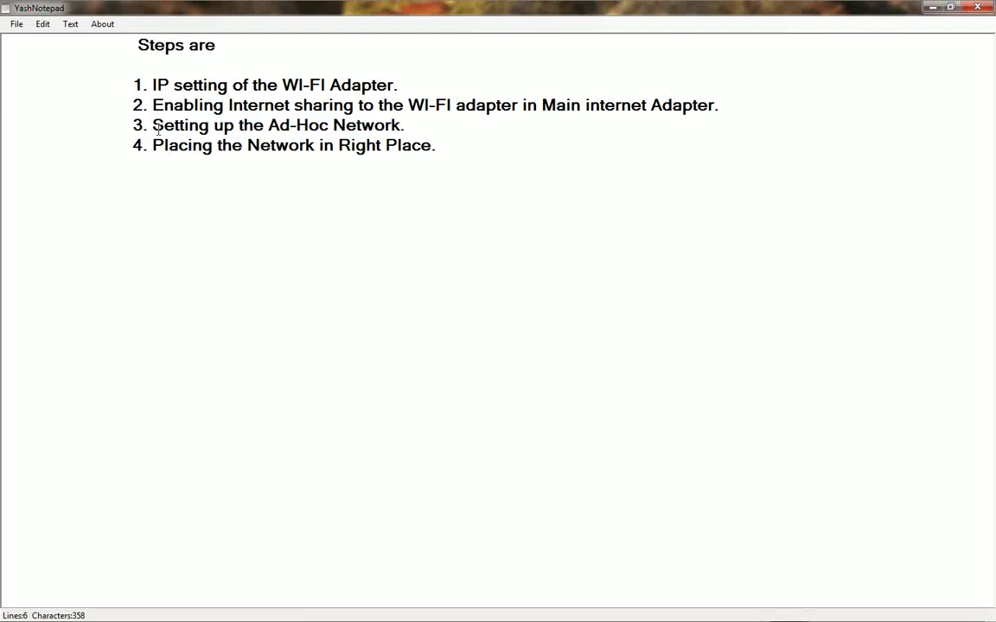
pyautogui.moveTo(145, 126); pyautogui.dragTo(412, 126)
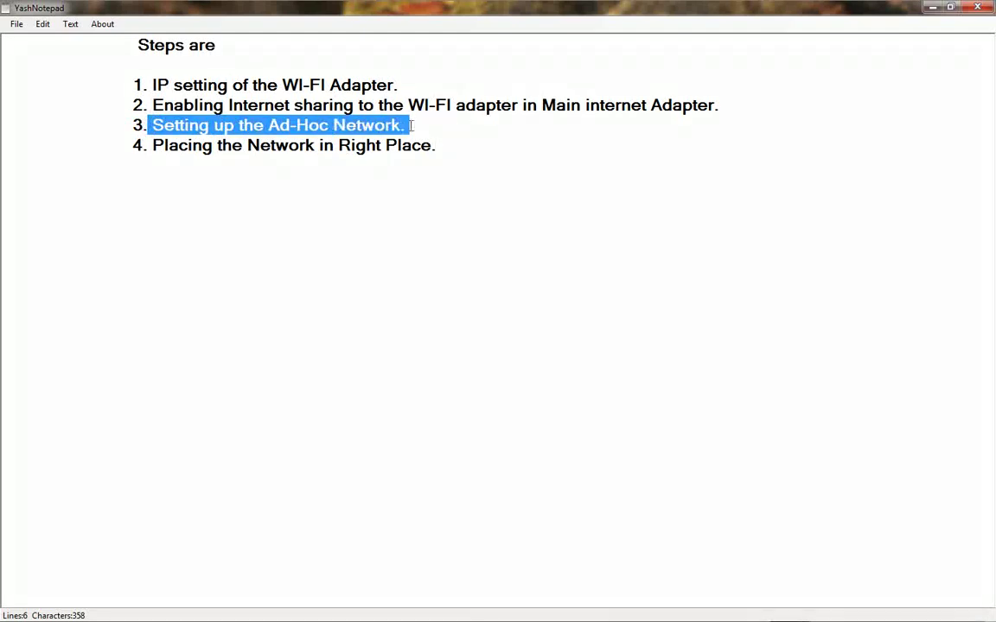
pyautogui.doubleClick(152, 145)
pyautogui.tripleClick(151, 145)
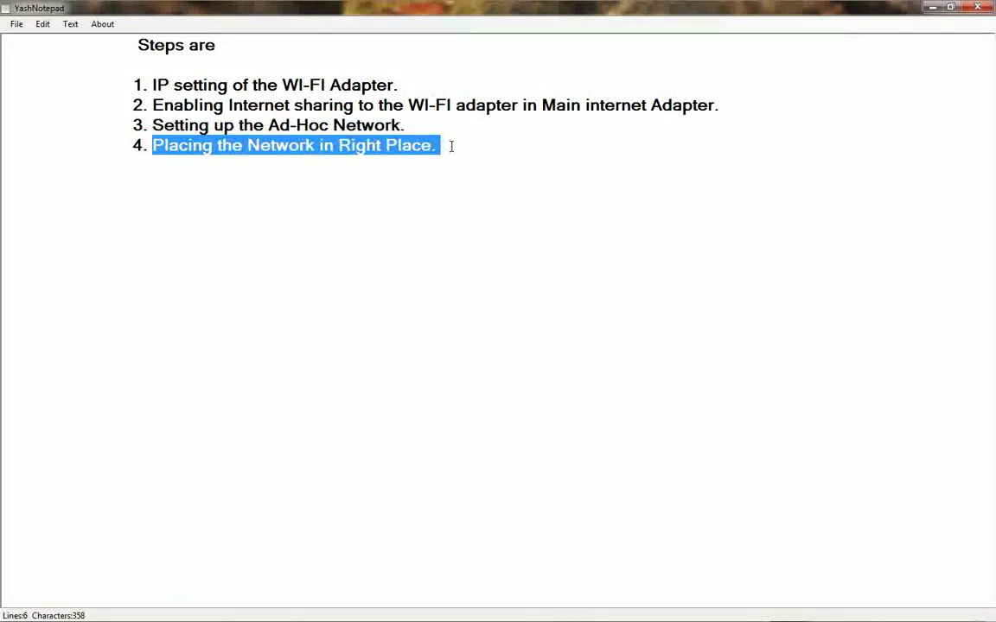
pyautogui.click(449, 144)
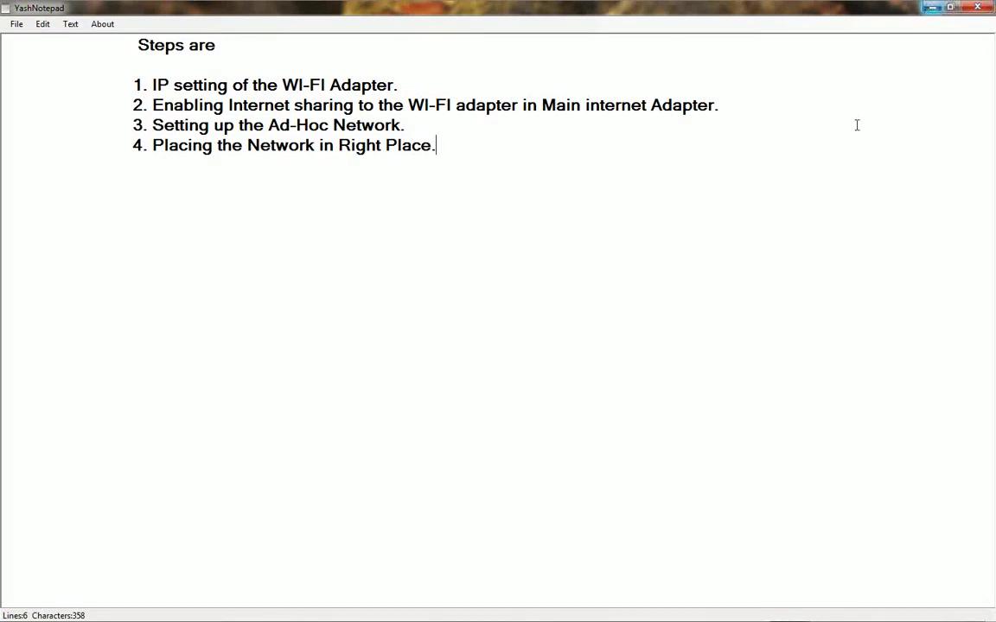
# Minimize the notes and open the Network and Sharing Center, maximized to fill the screen.
pyautogui.click(932, 7)
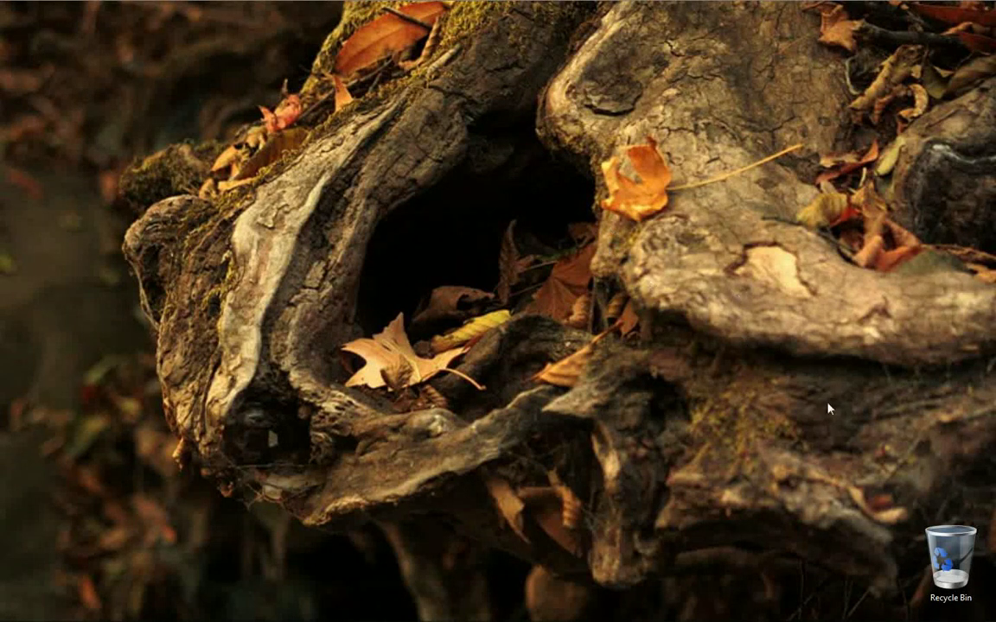
pyautogui.rightClick(909, 614)
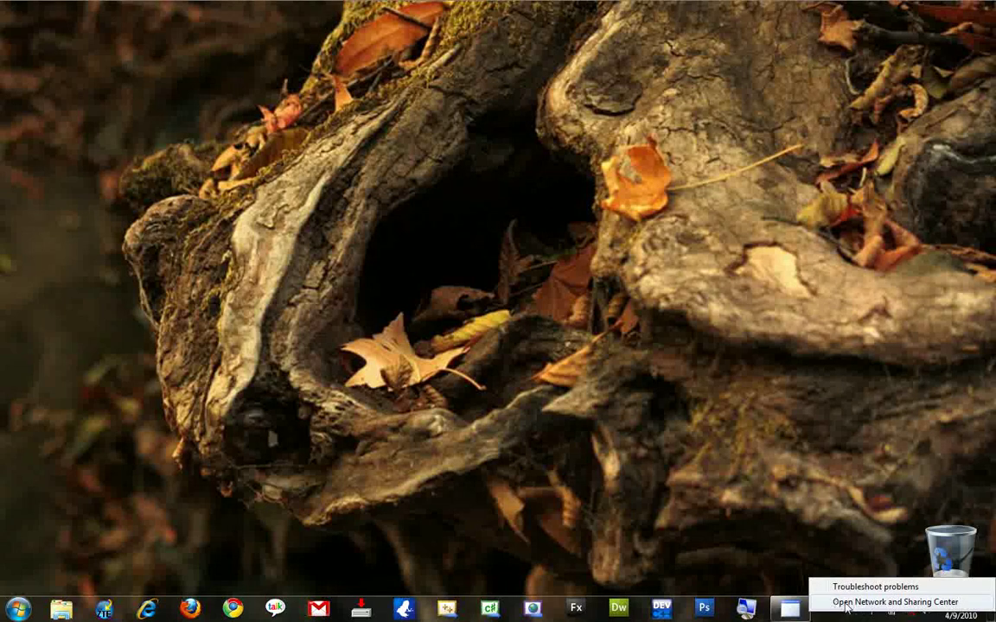
pyautogui.click(910, 602)
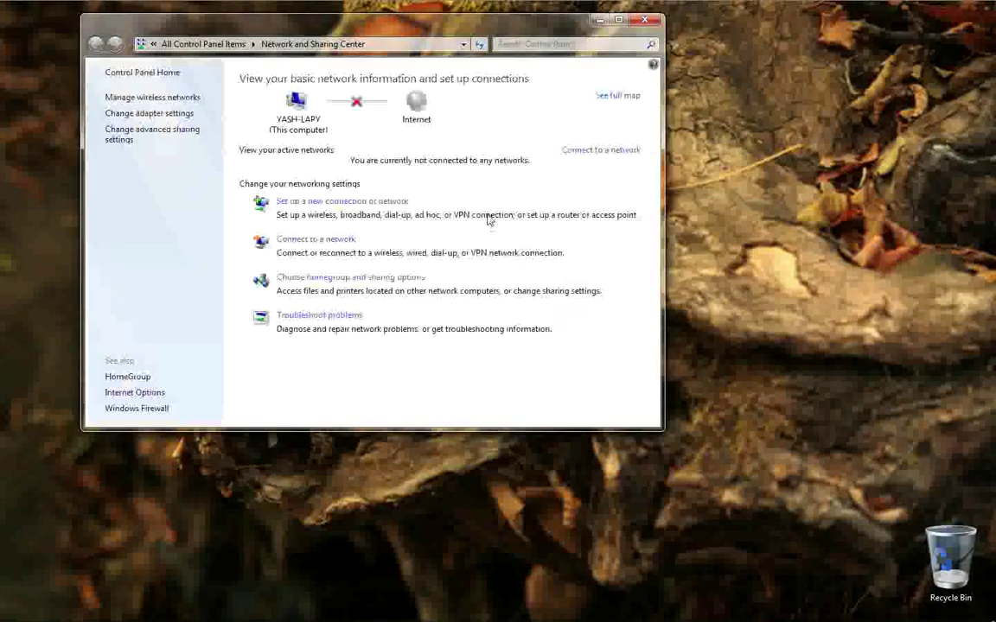
pyautogui.click(17, 610)
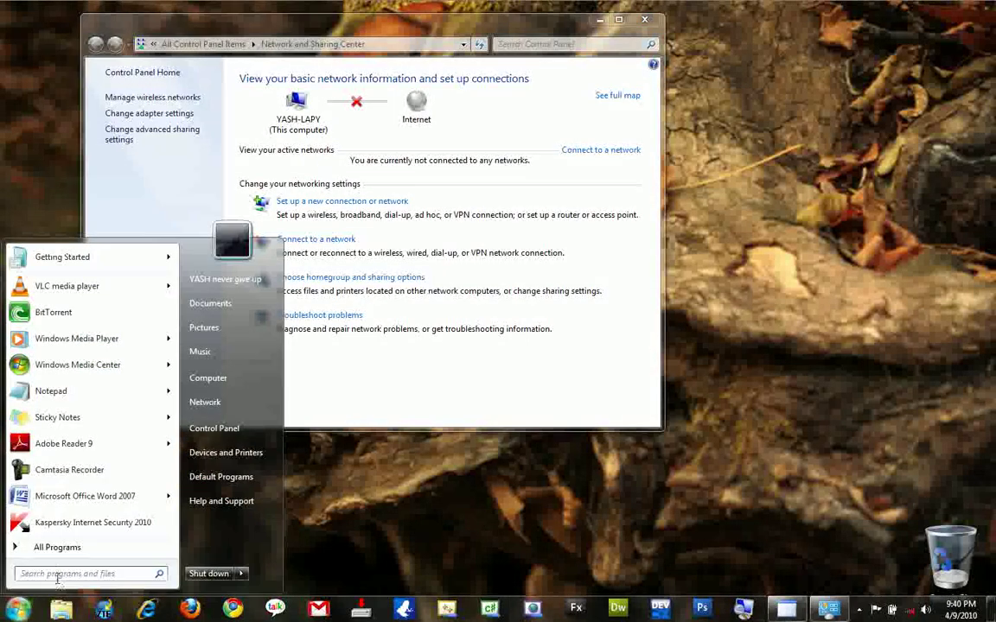
pyautogui.write('cmd')
pyautogui.press('BackSpace')
pyautogui.press('BackSpace')
pyautogui.press('BackSpace')
pyautogui.write('net')
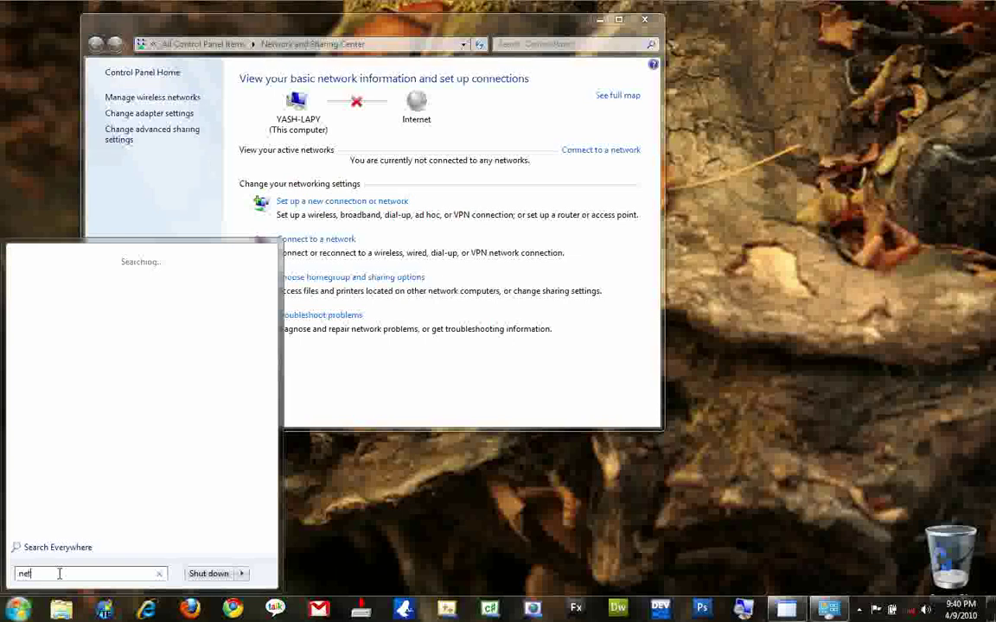
pyautogui.write('wor')
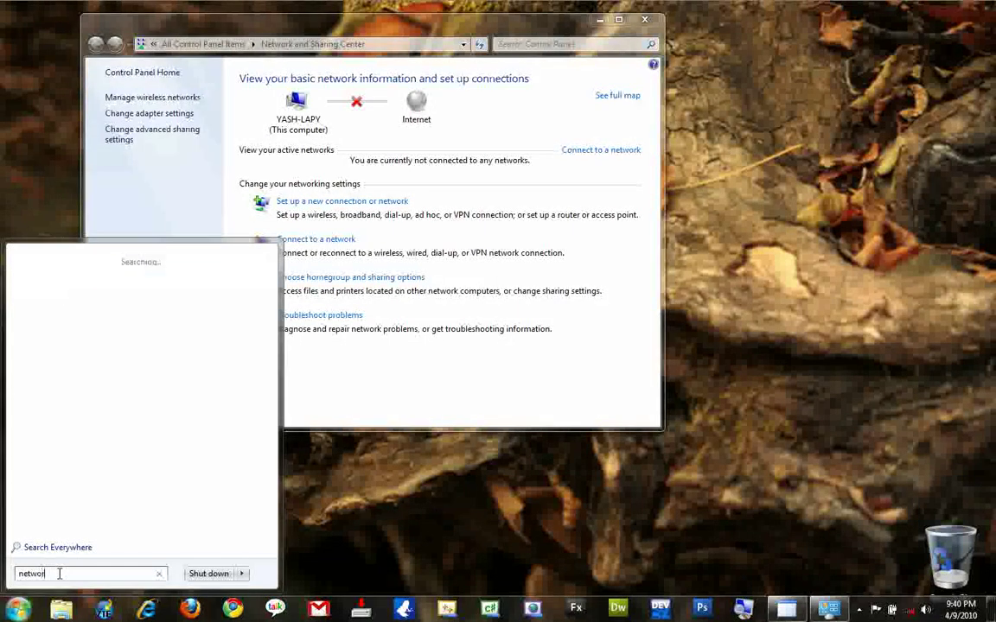
pyautogui.write('k and')
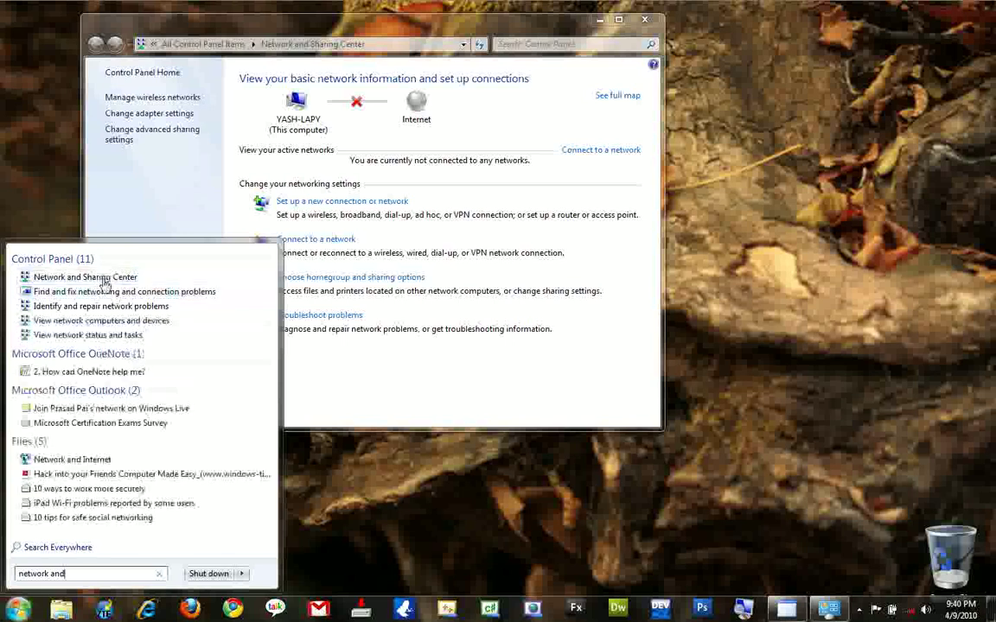
pyautogui.press('Return')
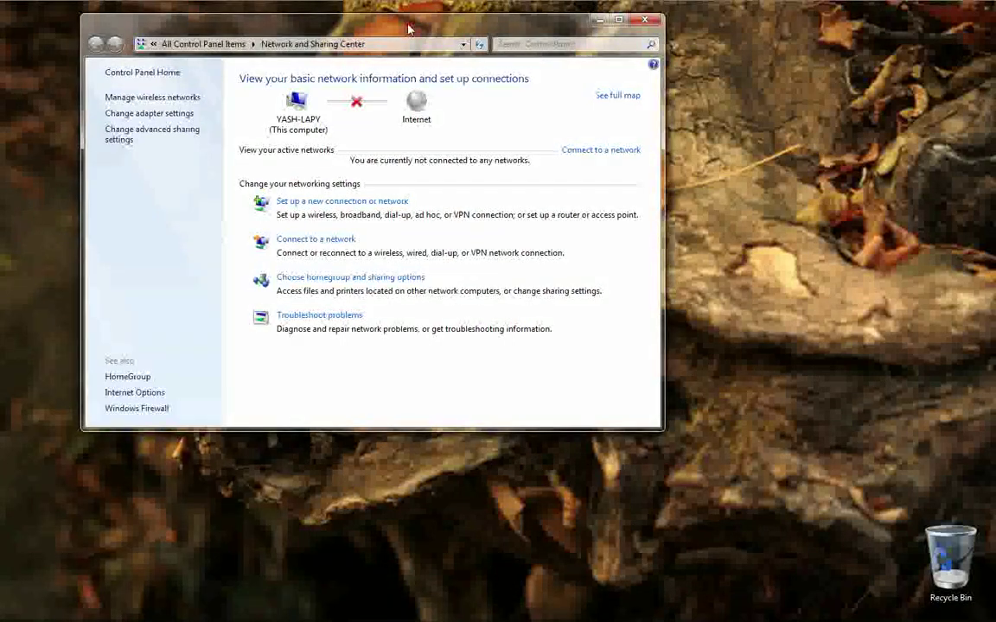
pyautogui.press('super+Up')
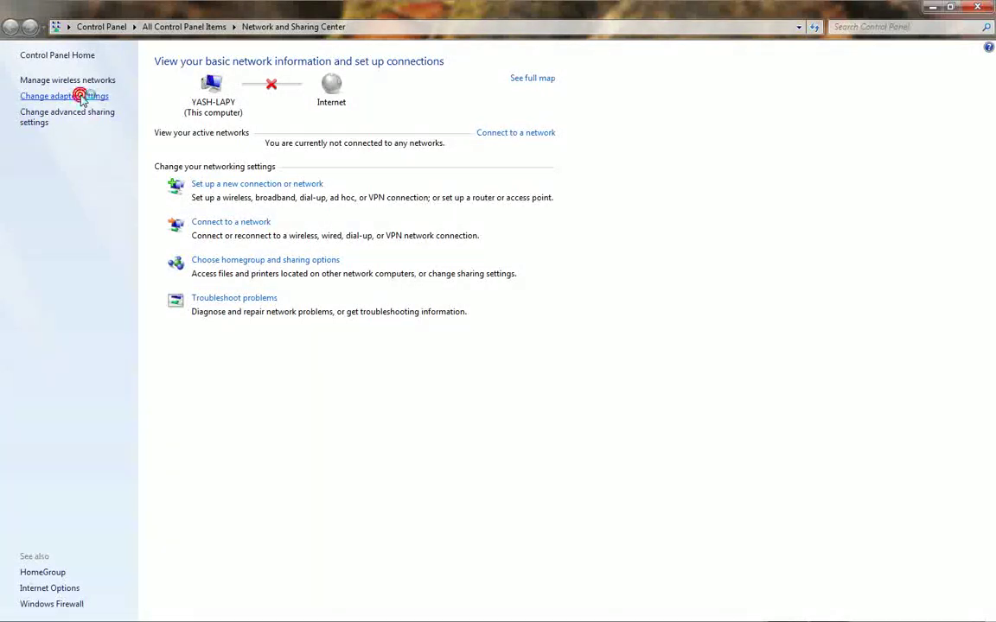
# From the adapter list, open Wireless Network Connection Properties and centre the dialog on screen.
pyautogui.click(82, 97)
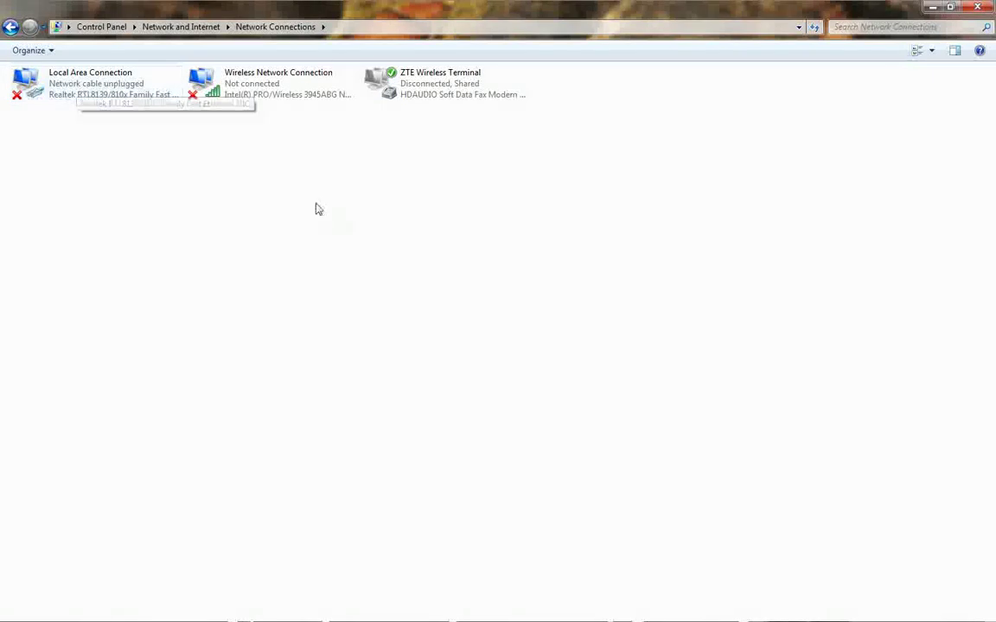
pyautogui.click(120, 98)
pyautogui.click(241, 99)
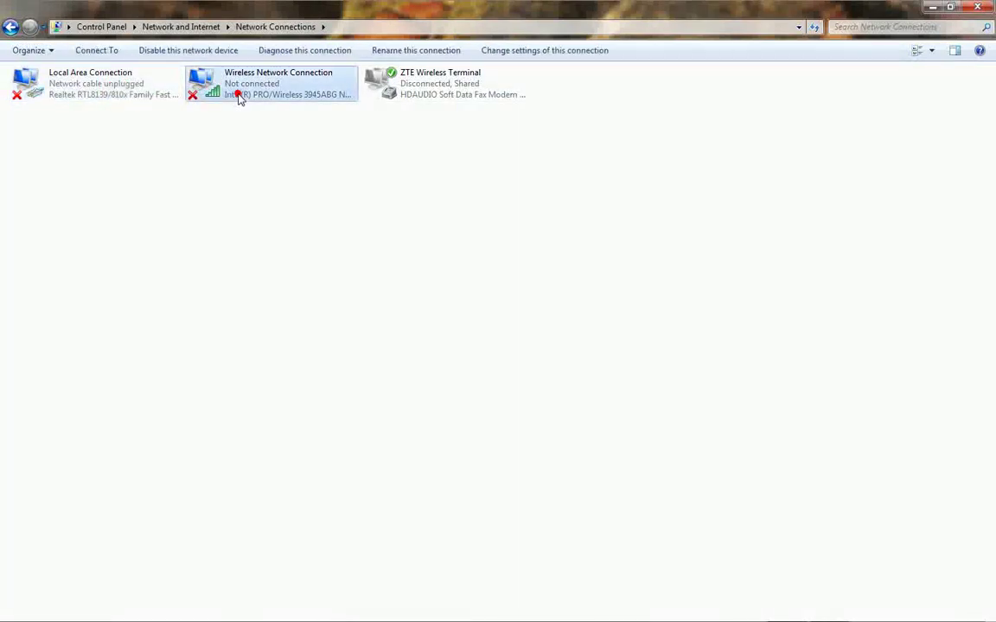
pyautogui.click(413, 99)
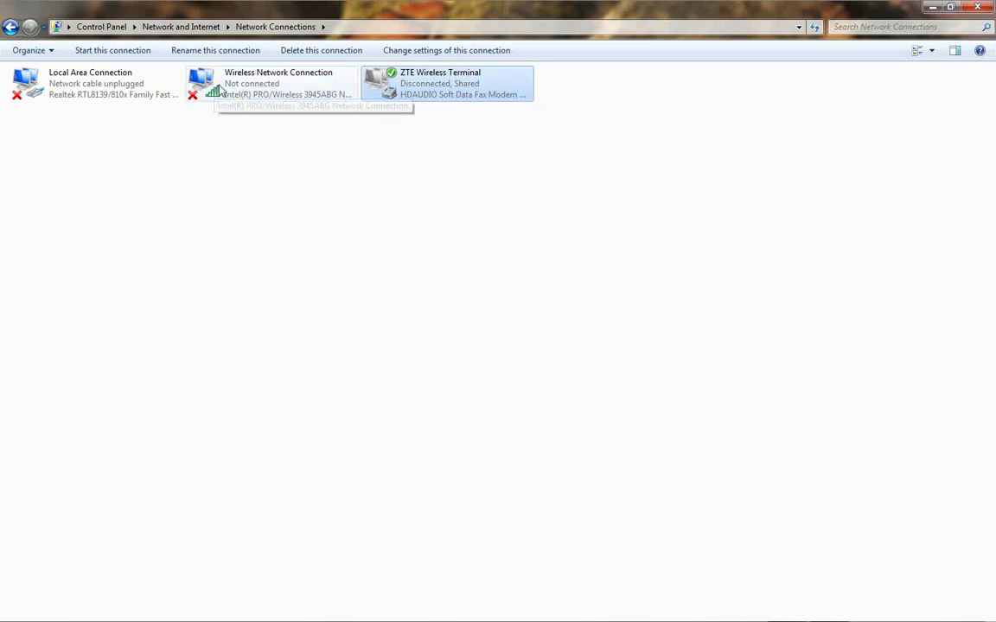
pyautogui.click(282, 83)
pyautogui.rightClick(282, 83)
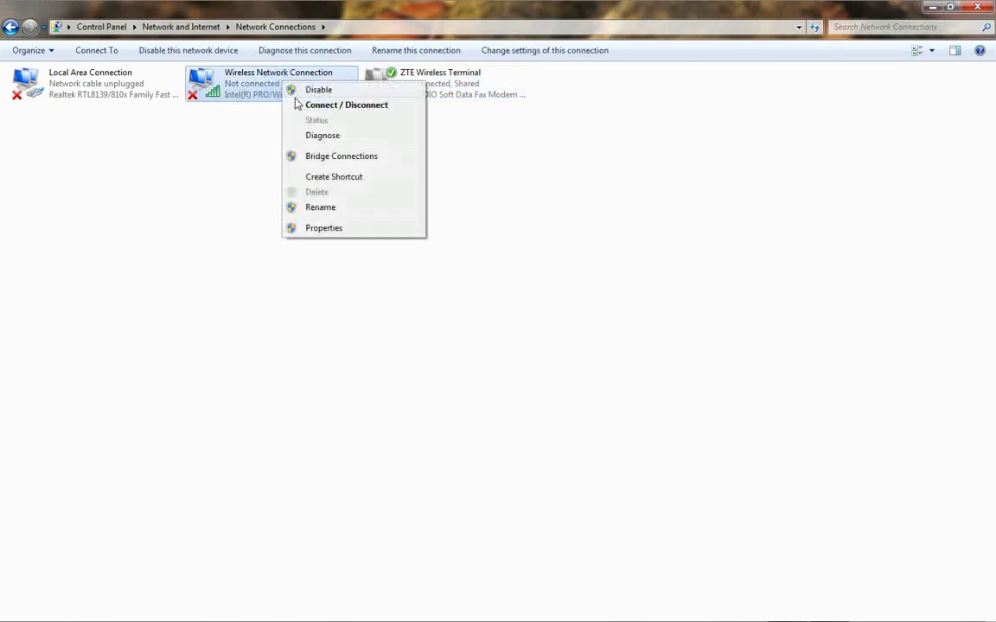
pyautogui.click(325, 229)
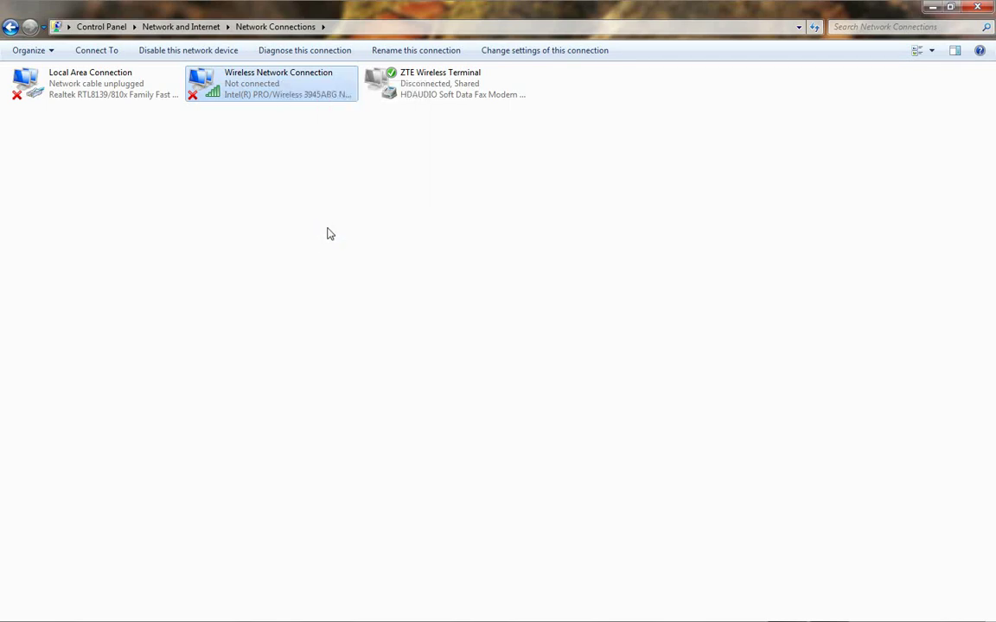
pyautogui.moveTo(135, 69); pyautogui.dragTo(387, 99)
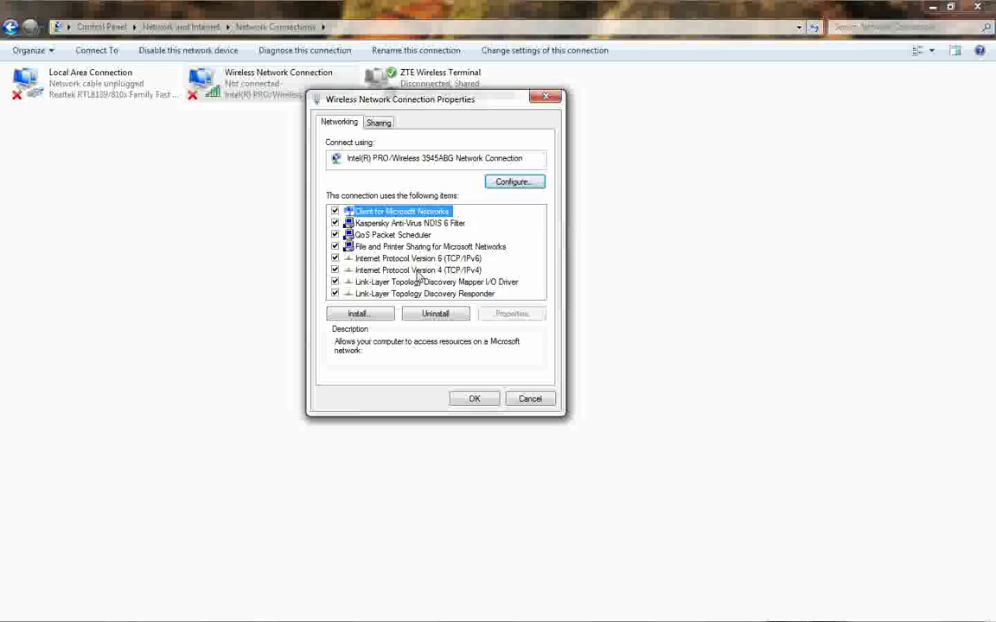
# Set the wireless adapter's TCP/IPv4 to obtain IP and DNS server addresses automatically.
pyautogui.click(418, 271)
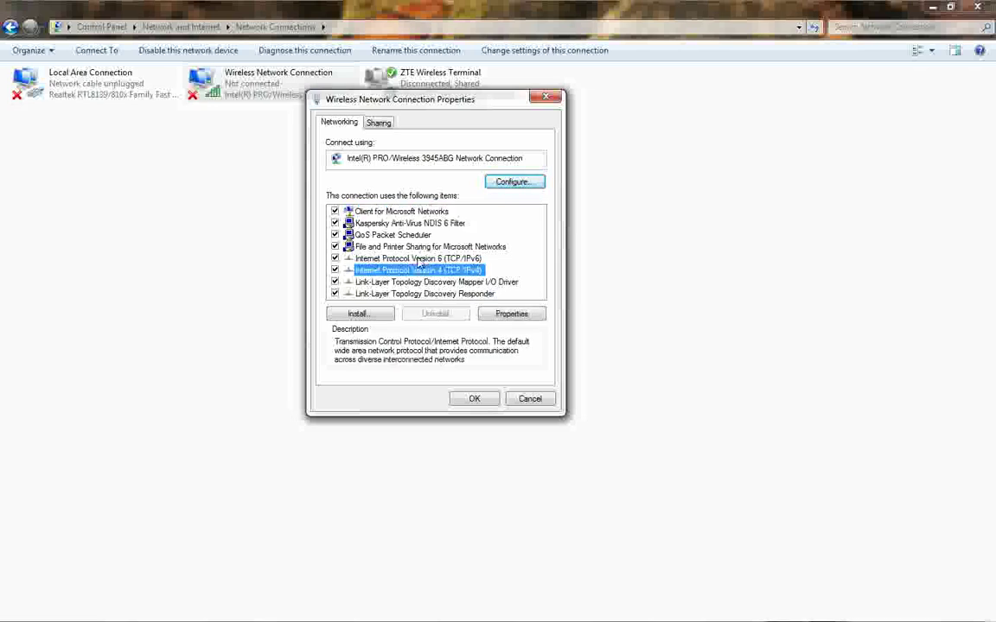
pyautogui.click(418, 259)
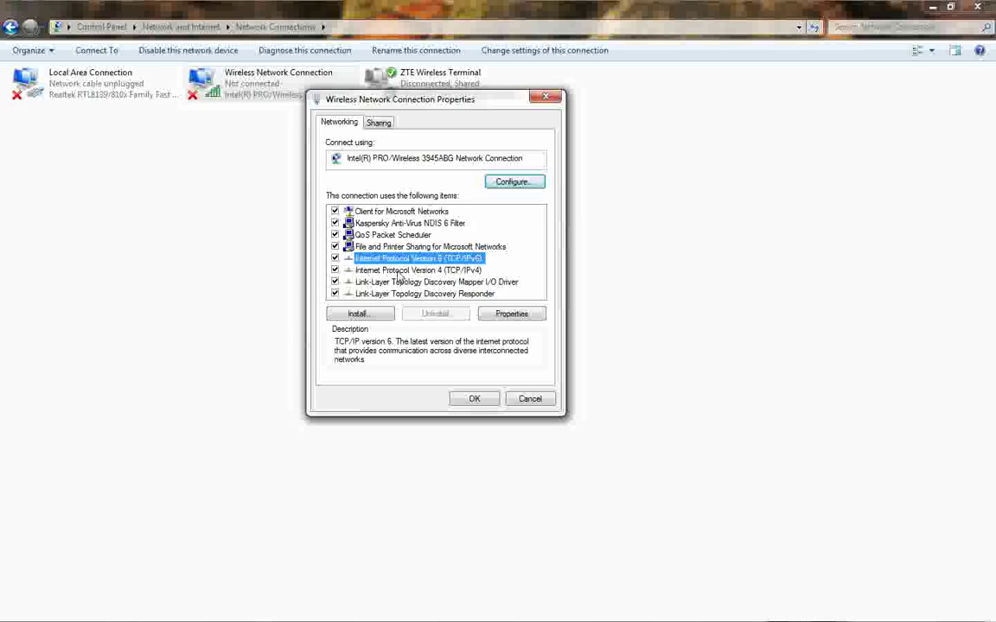
pyautogui.click(399, 271)
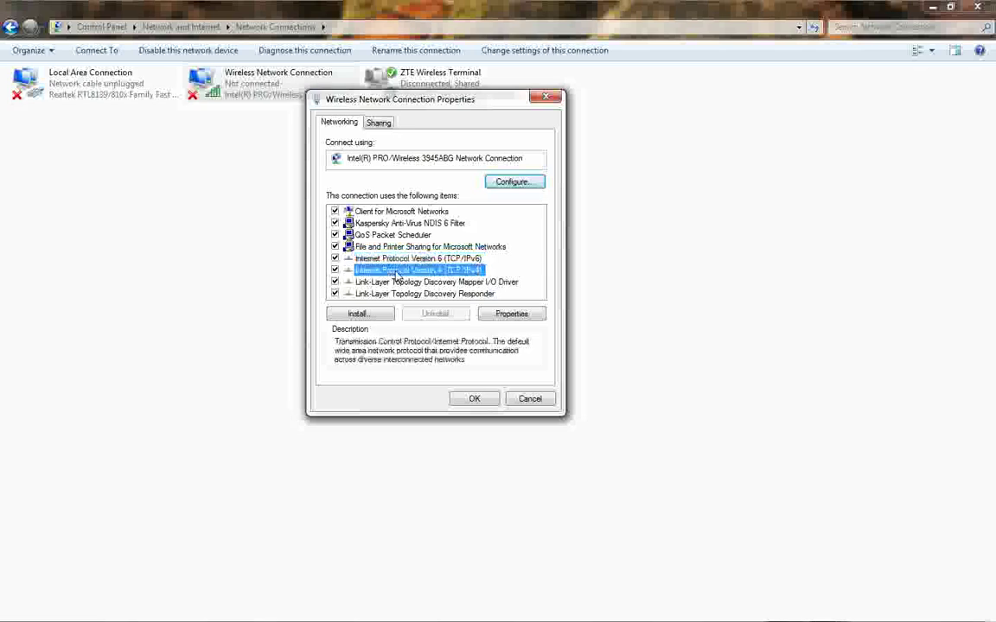
pyautogui.click(508, 317)
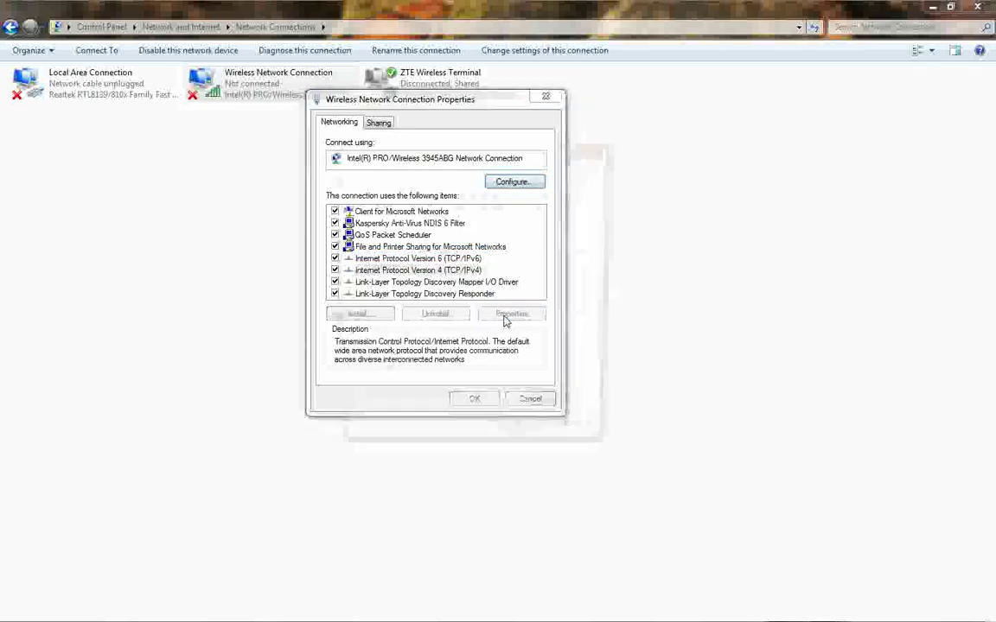
pyautogui.moveTo(465, 154); pyautogui.dragTo(687, 138)
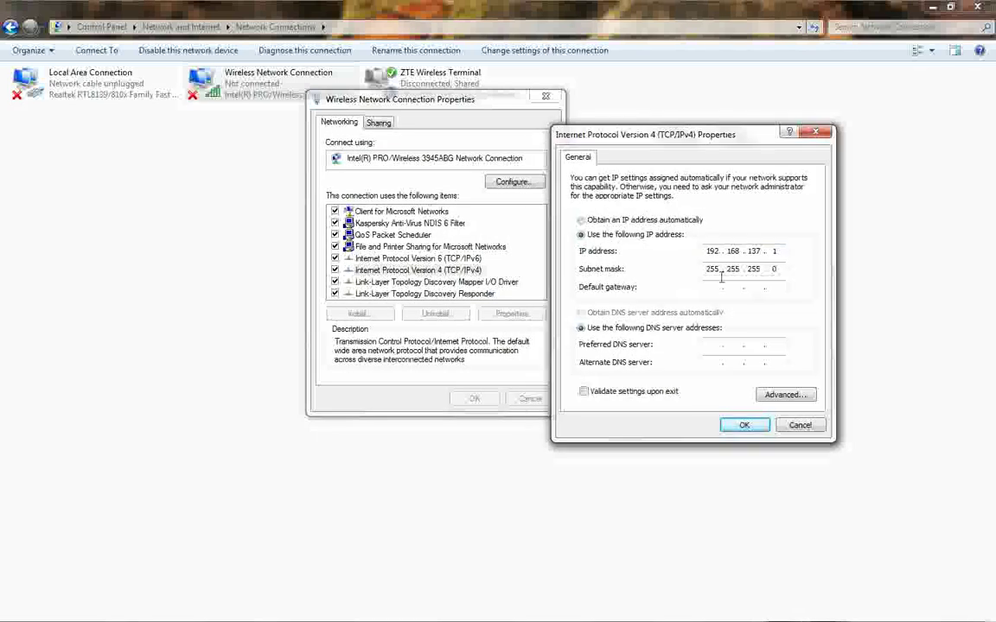
pyautogui.click(584, 221)
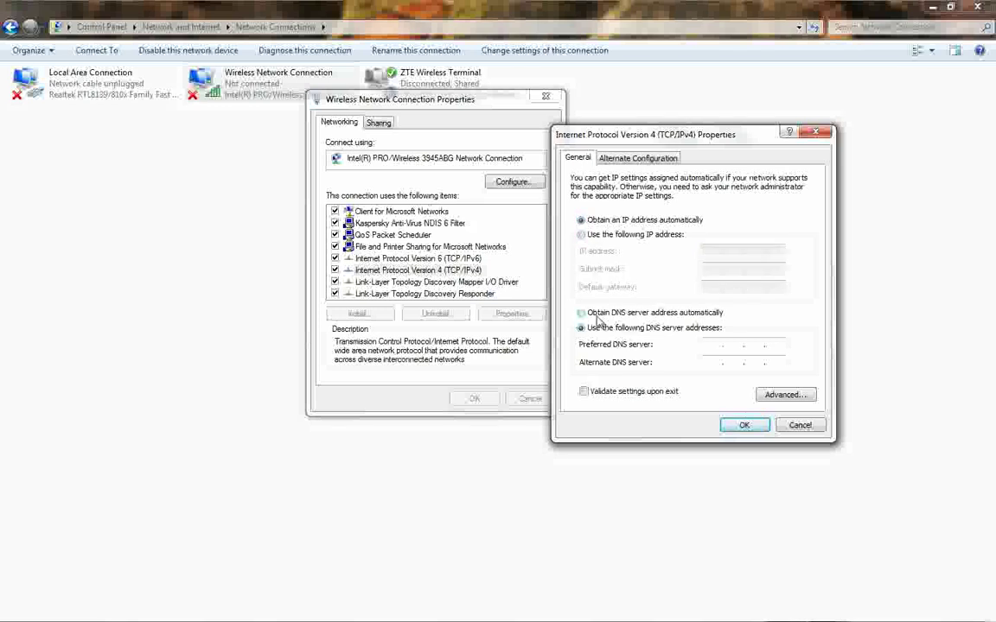
pyautogui.click(596, 314)
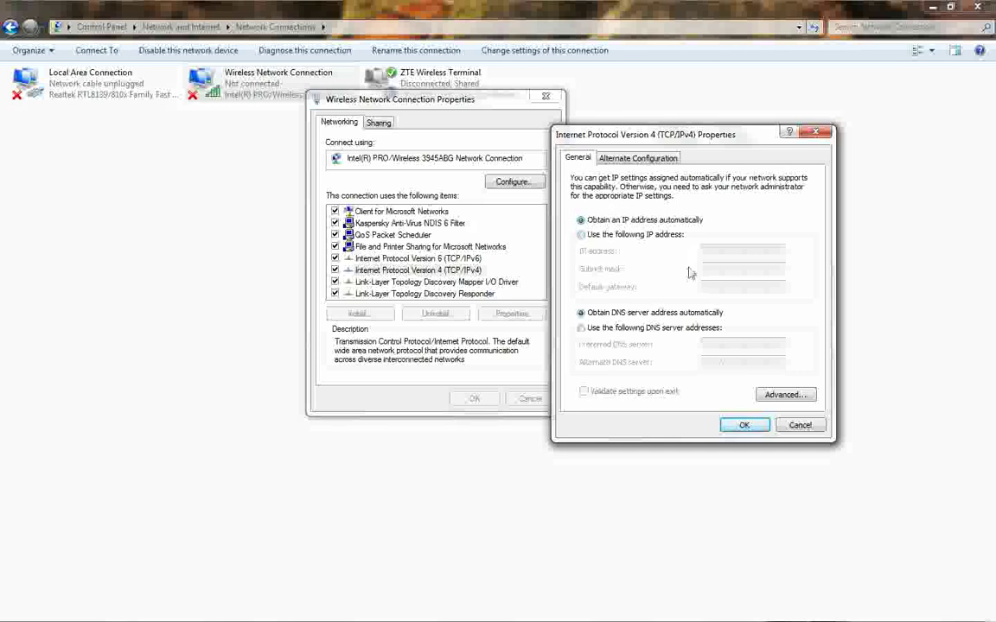
pyautogui.click(744, 425)
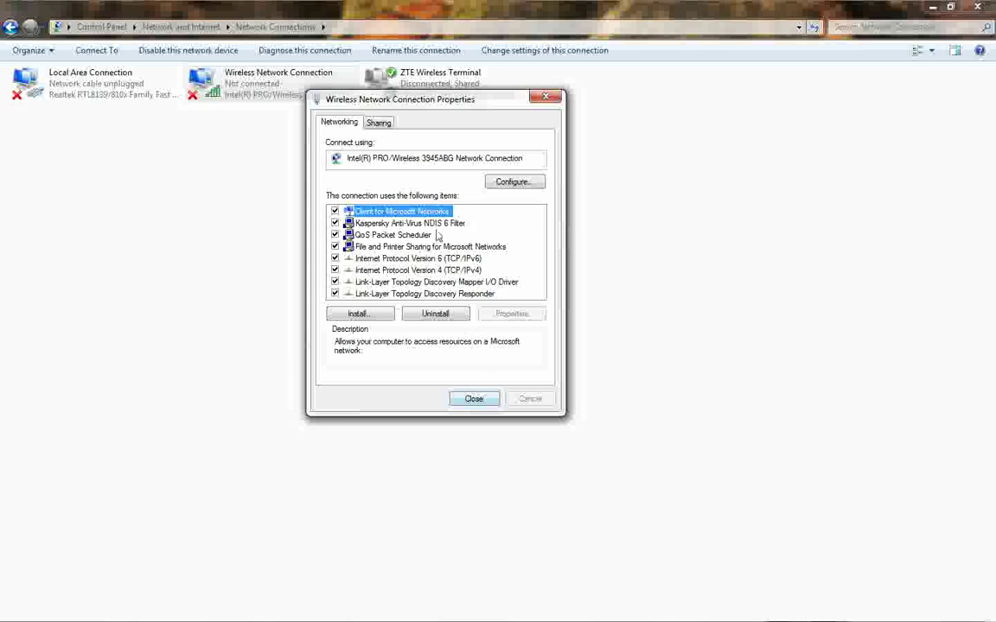
# Close the wireless connection properties and refresh the desktop.
pyautogui.click(472, 396)
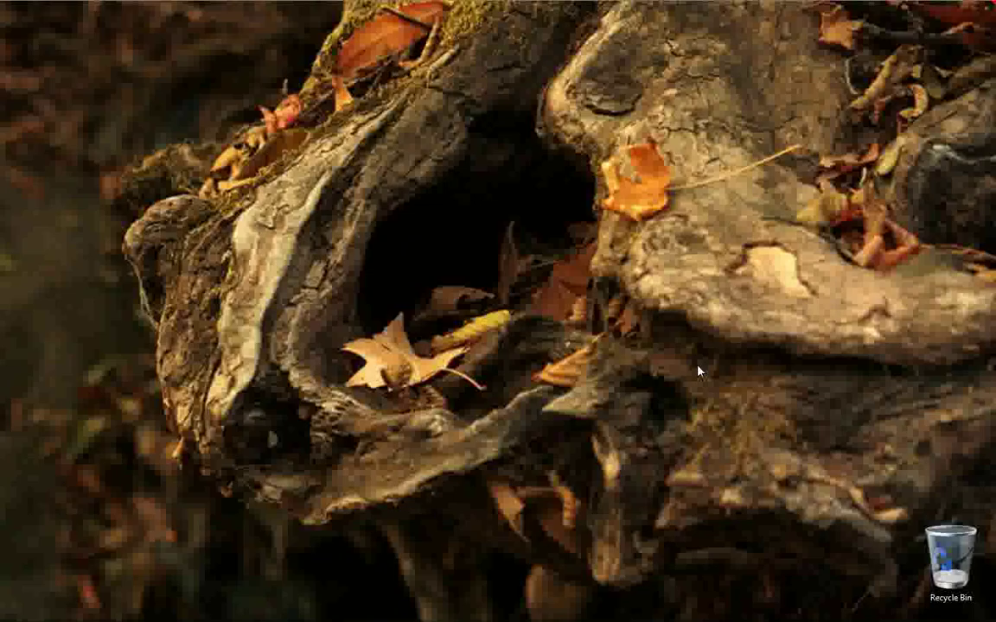
pyautogui.rightClick(544, 97)
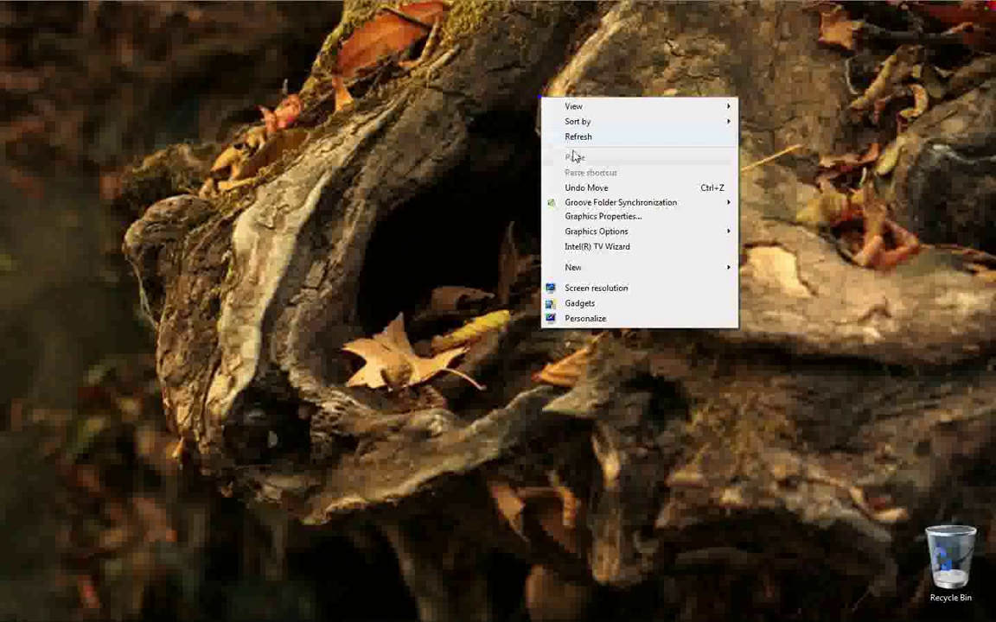
pyautogui.click(573, 136)
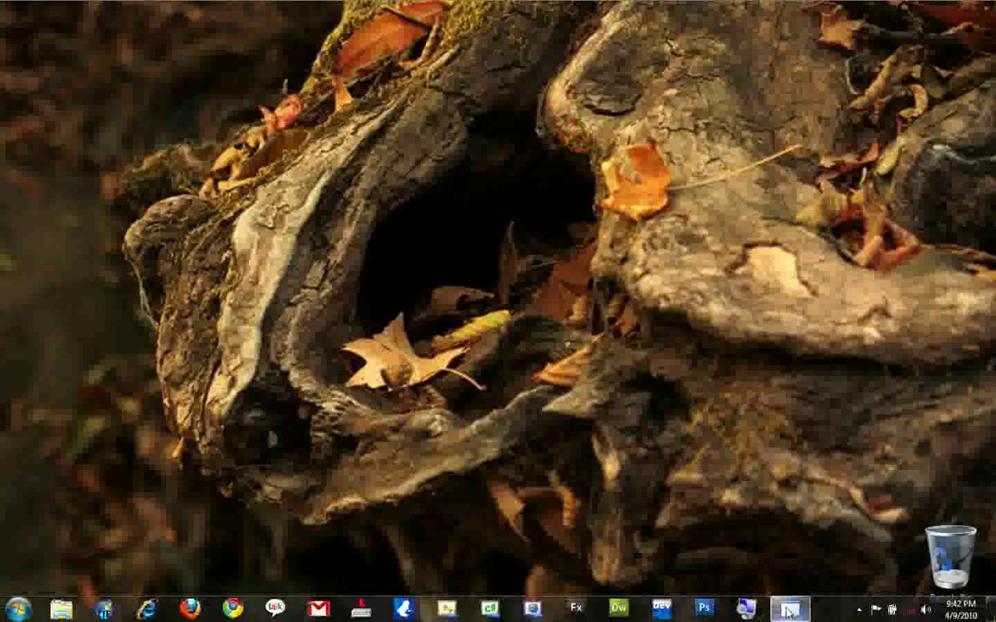
# Review the internet-sharing step in YashNotepad, then minimize the notes.
pyautogui.click(789, 610)
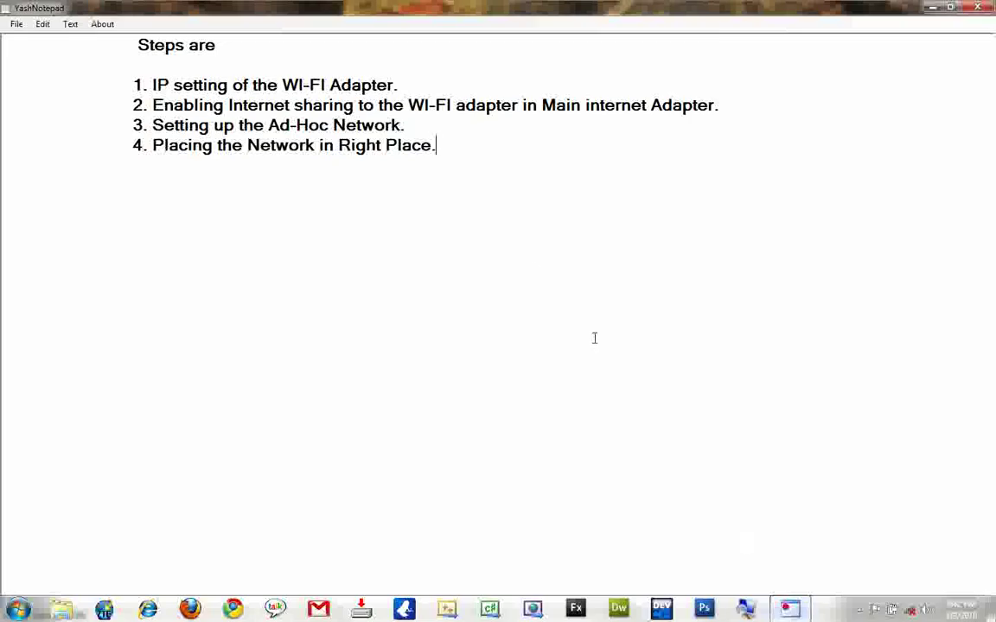
pyautogui.moveTo(149, 104); pyautogui.dragTo(705, 94)
pyautogui.click(572, 163)
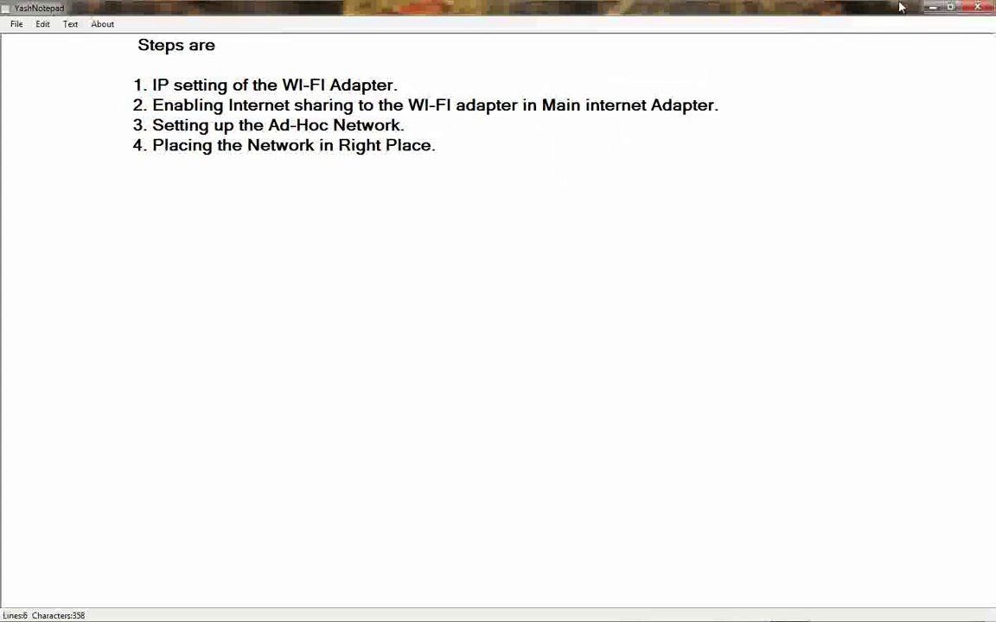
pyautogui.click(936, 7)
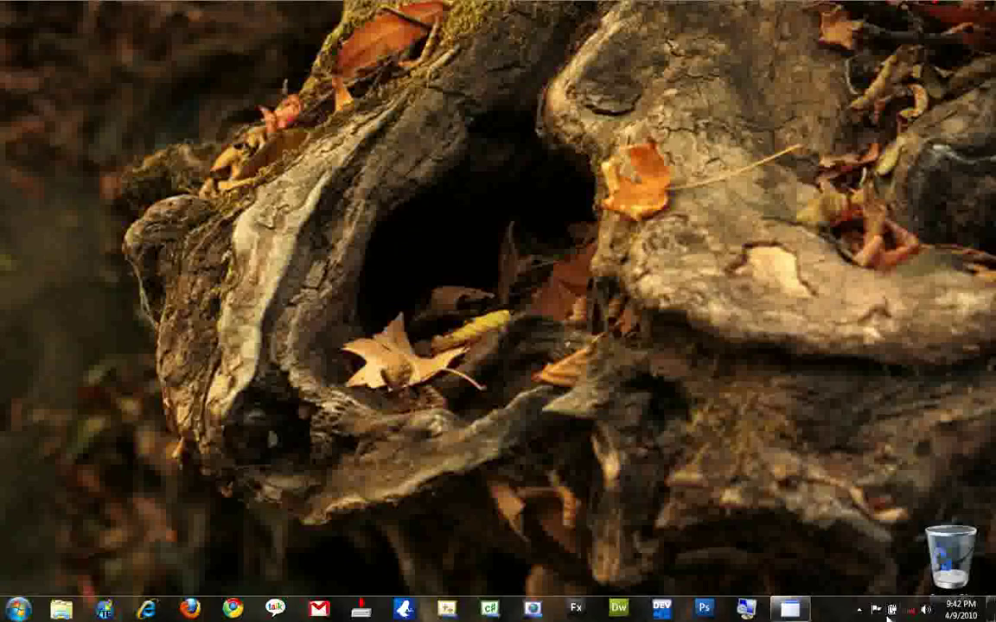
# Open the ZTE Wireless Terminal's properties from the network adapter list.
pyautogui.click(873, 602)
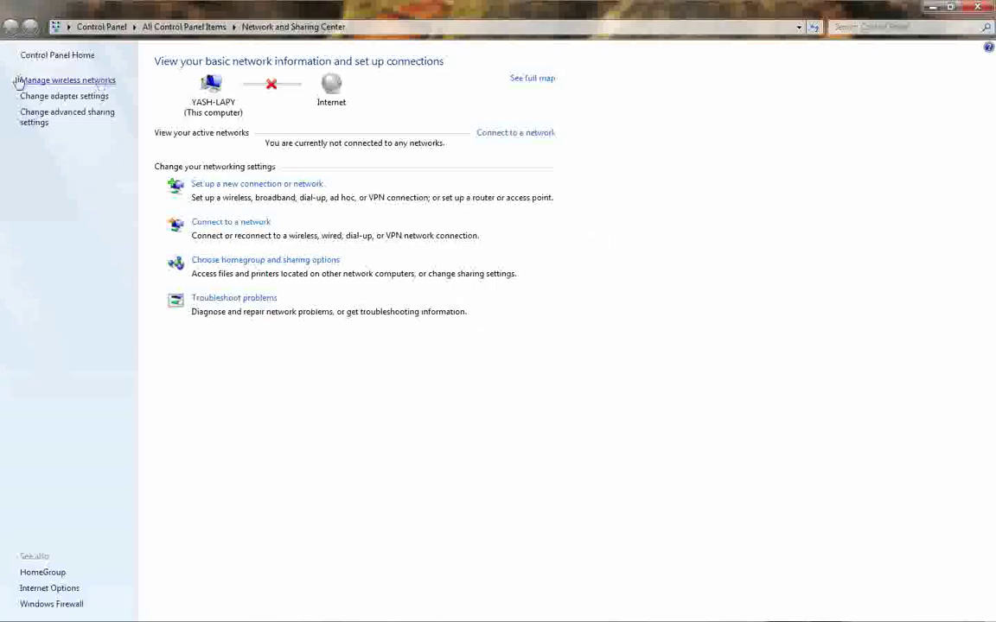
pyautogui.click(48, 96)
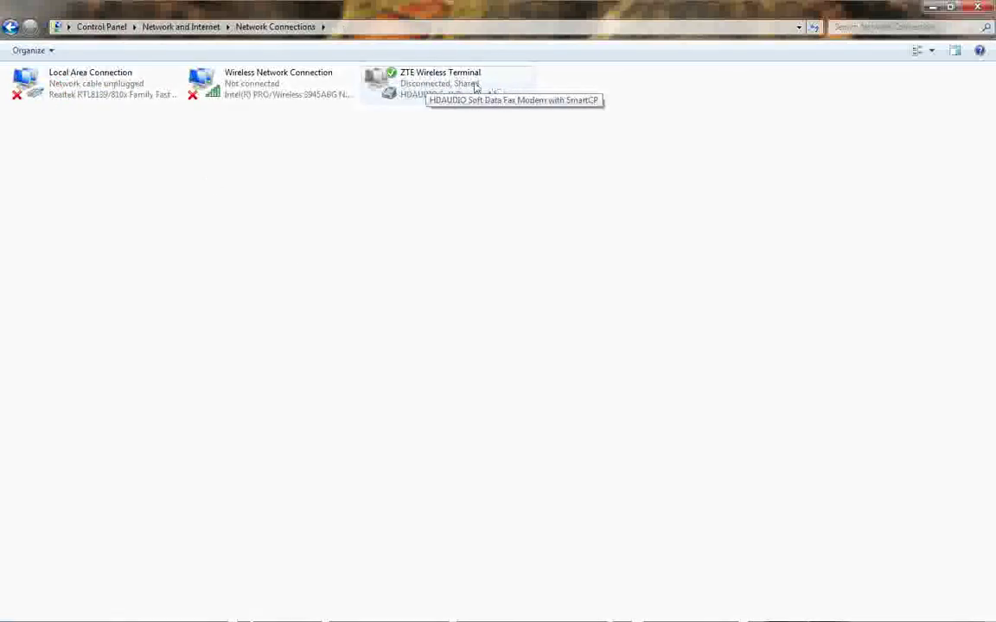
pyautogui.click(471, 85)
pyautogui.rightClick(436, 84)
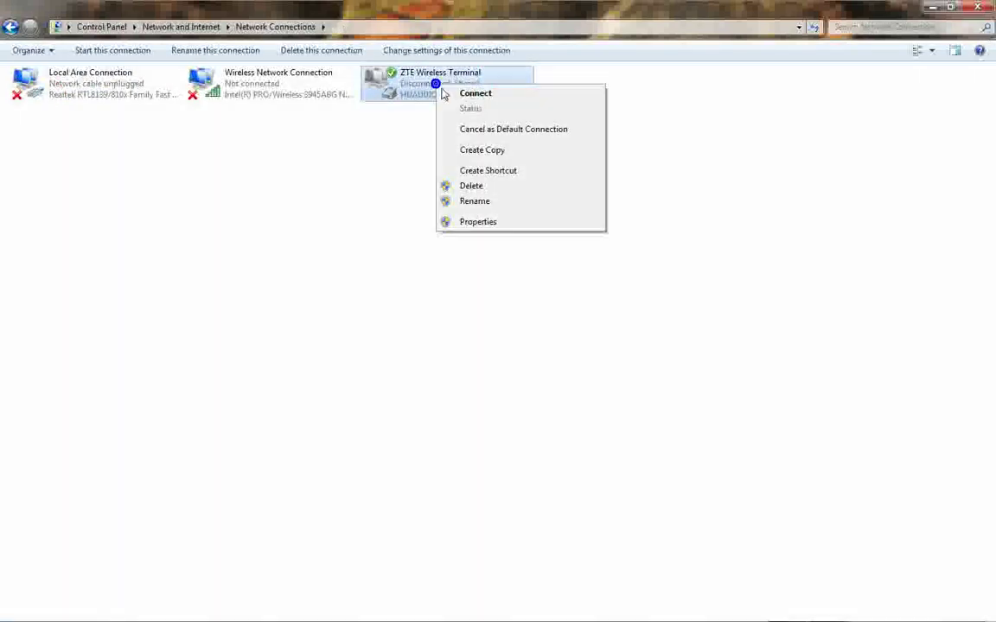
pyautogui.click(498, 226)
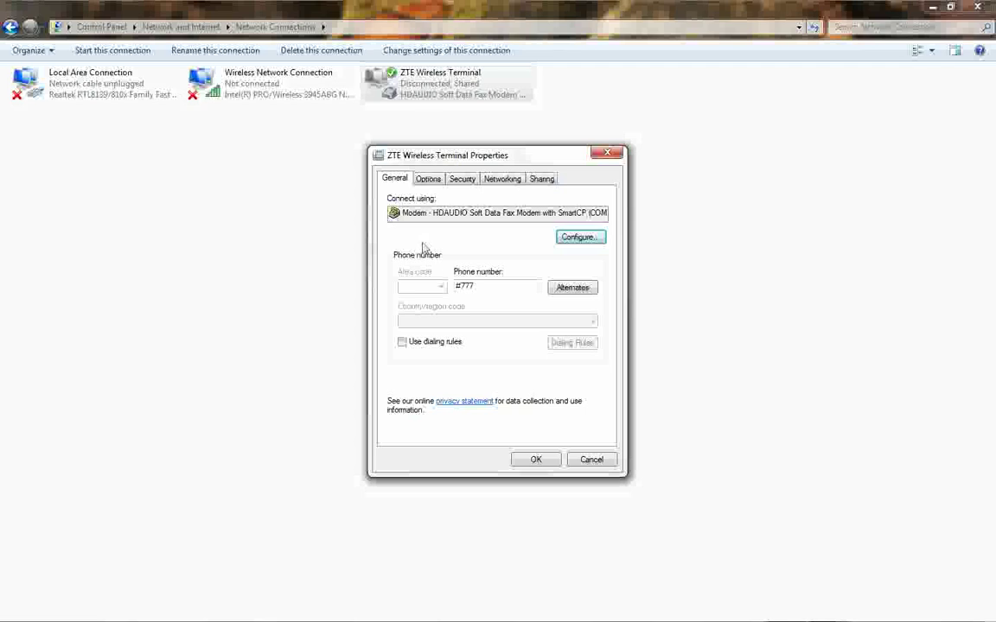
# On the Sharing tab, untick Allow other network users to connect and apply.
pyautogui.click(541, 178)
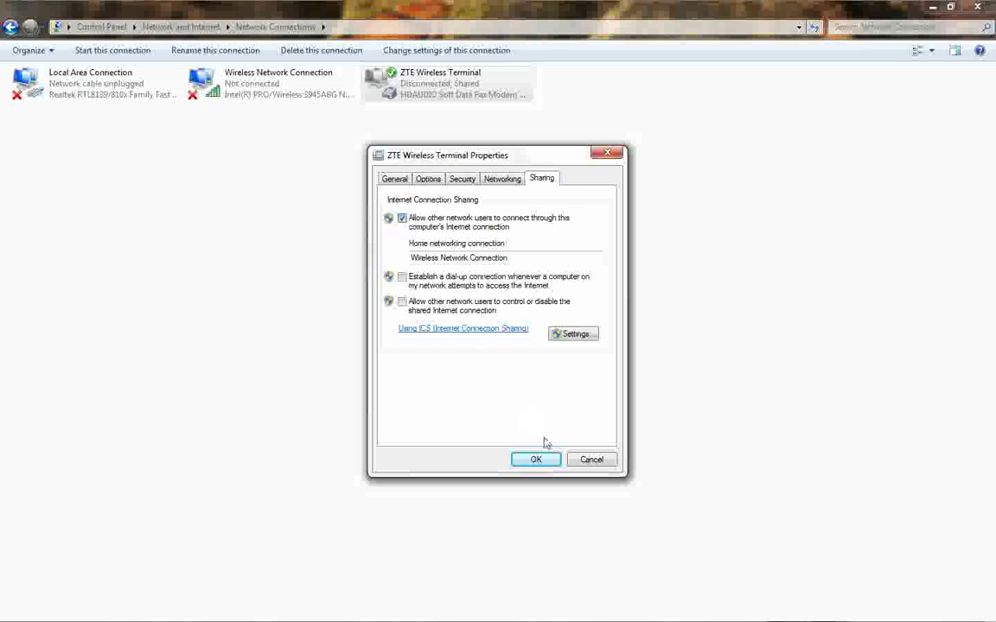
pyautogui.press('space')
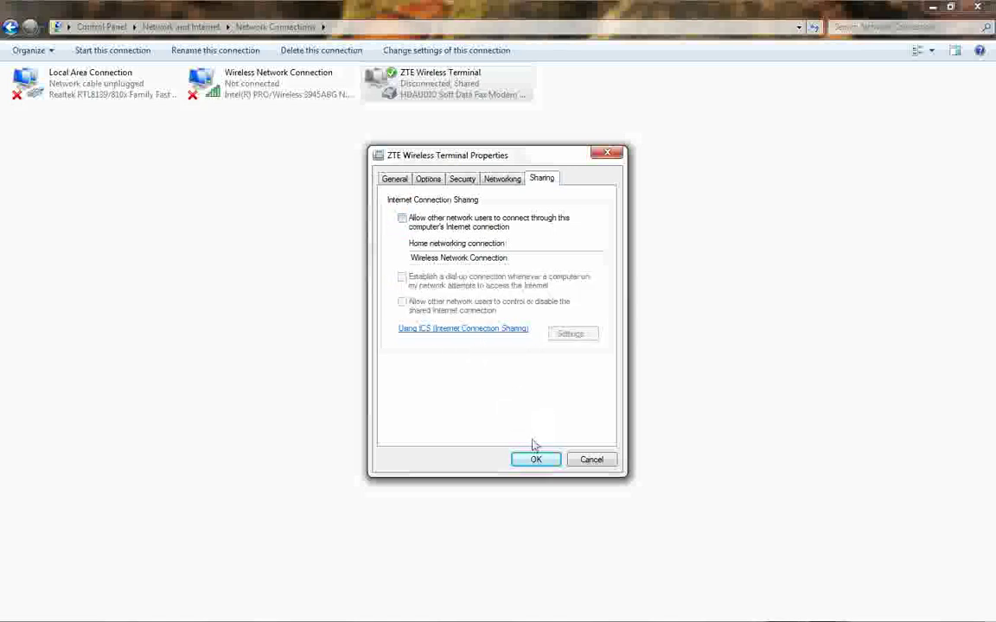
pyautogui.click(608, 155)
pyautogui.rightClick(435, 83)
pyautogui.click(504, 216)
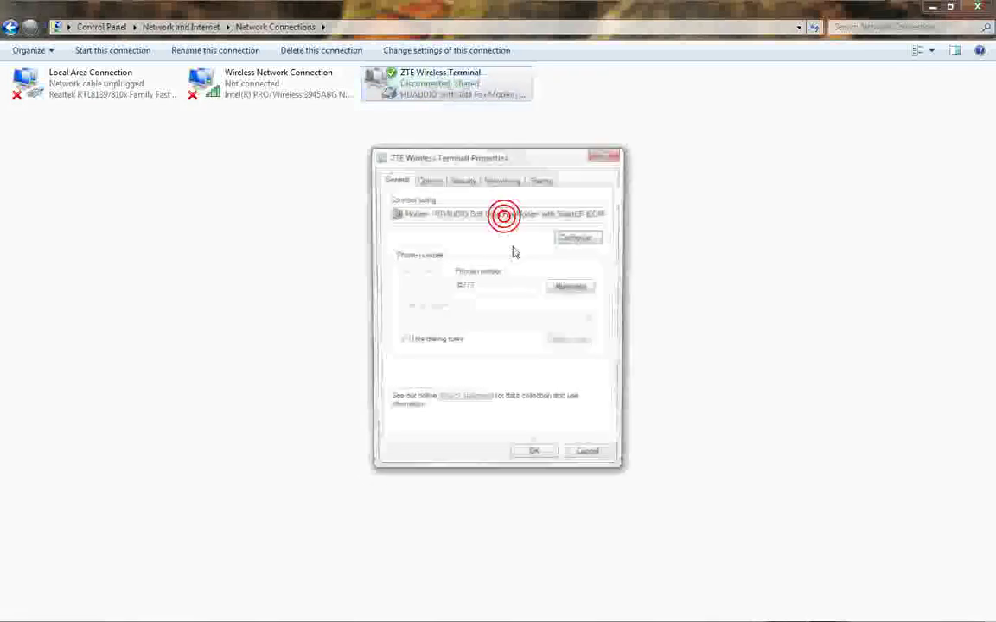
pyautogui.click(542, 179)
pyautogui.click(426, 226)
pyautogui.click(536, 459)
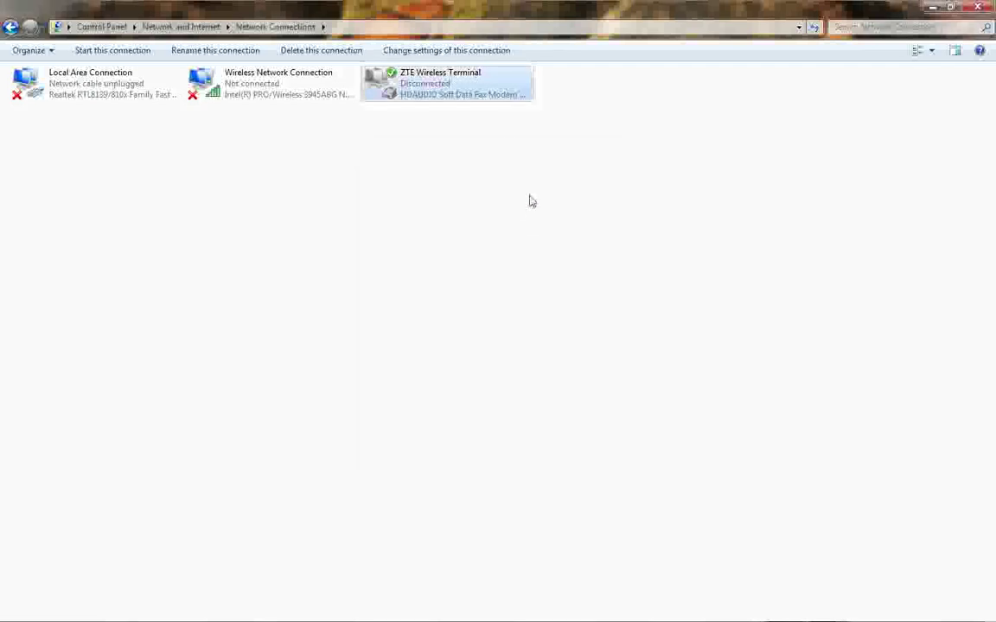
# In the ZTE Wireless Terminal's Sharing settings, choose Wireless Network Connection as the home network.
pyautogui.rightClick(442, 79)
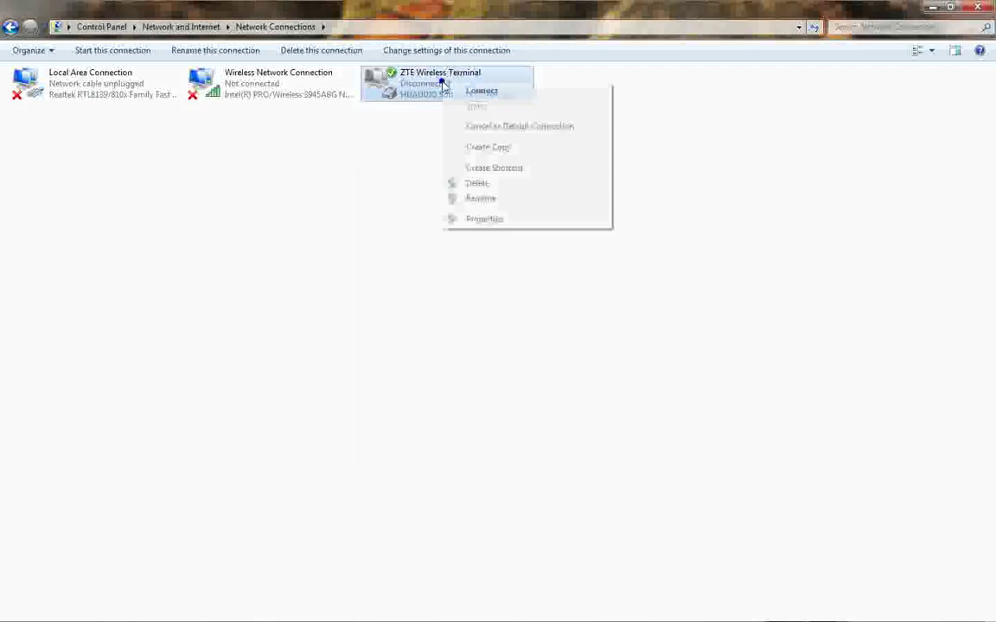
pyautogui.click(499, 222)
pyautogui.click(541, 178)
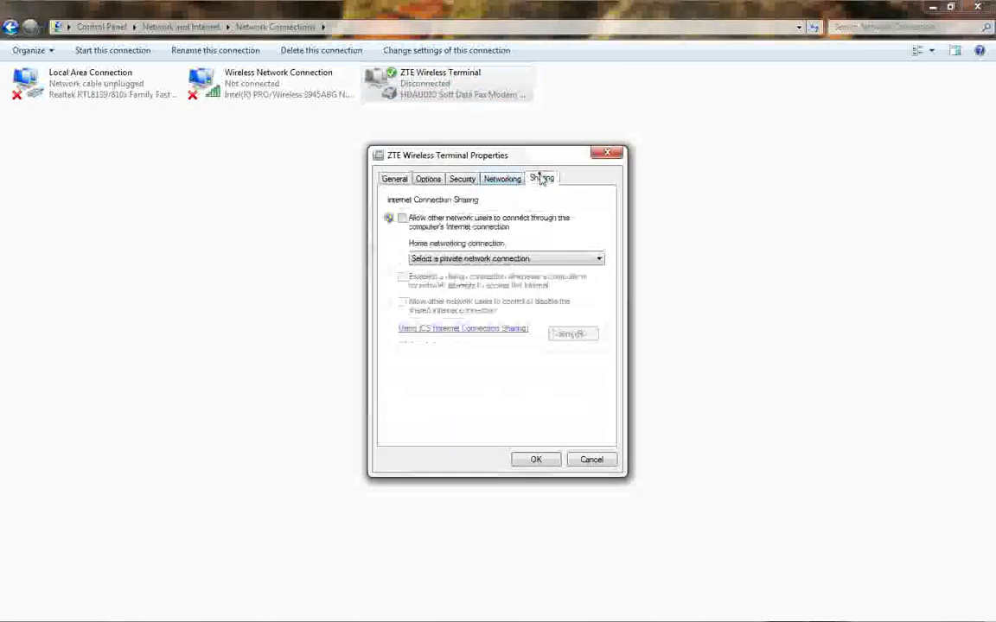
pyautogui.click(462, 259)
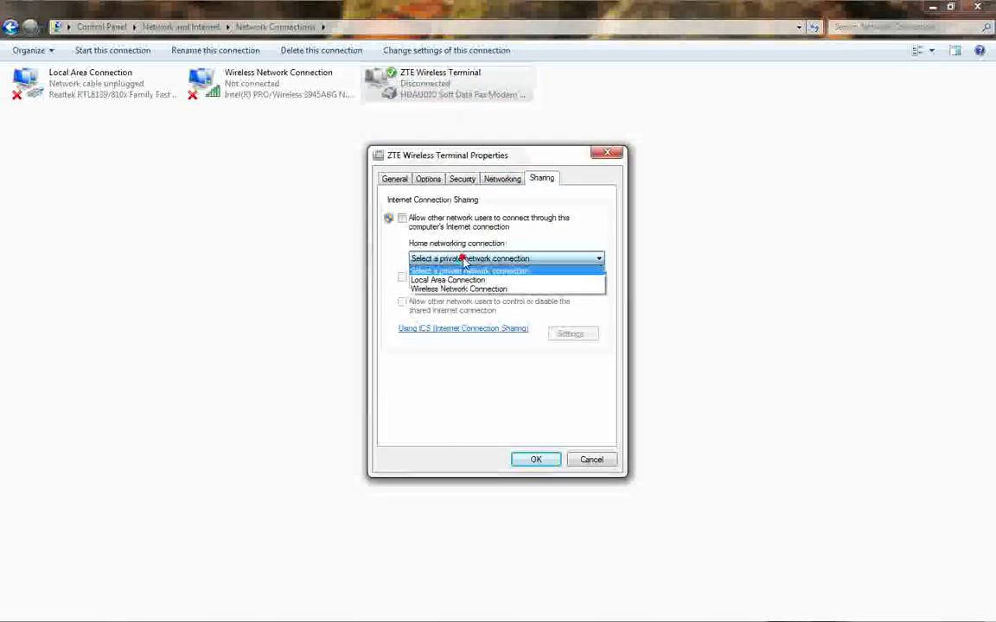
pyautogui.click(451, 280)
pyautogui.click(493, 258)
pyautogui.click(484, 290)
pyautogui.click(478, 259)
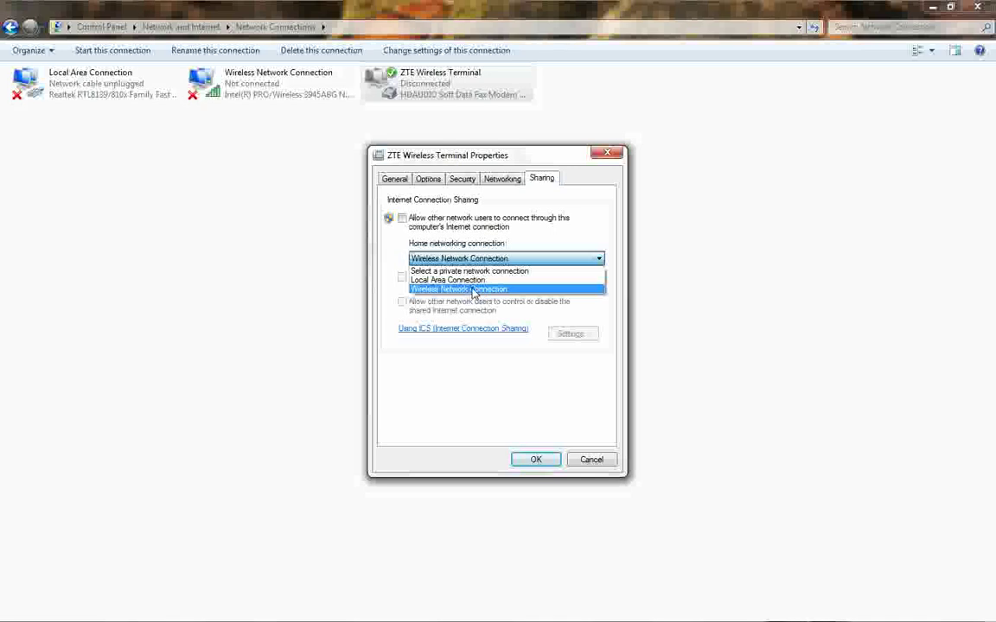
pyautogui.click(473, 291)
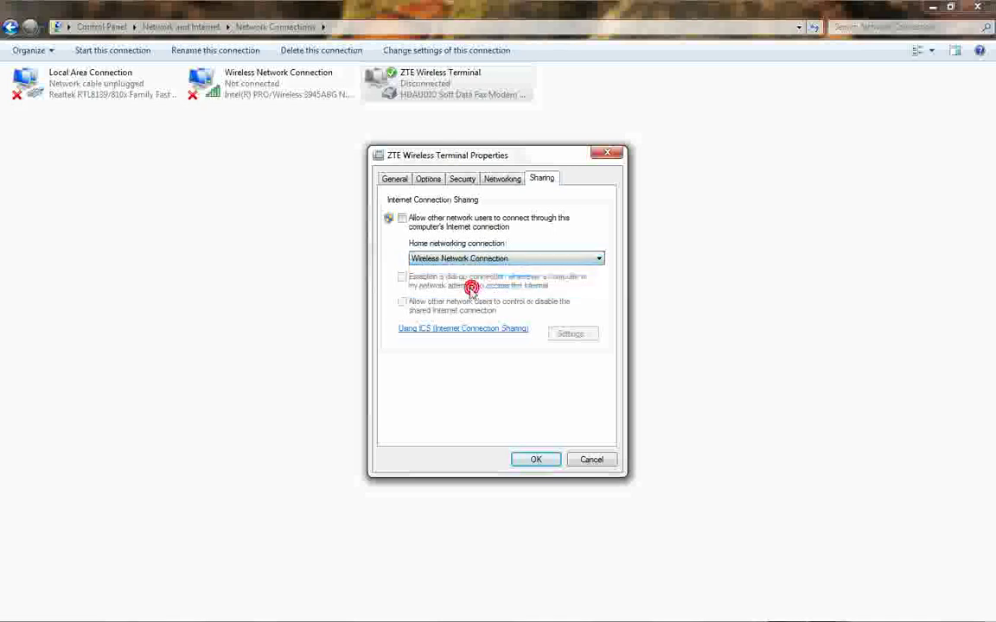
# Tick Allow other network users to connect, confirm the warning, apply, and close Network Connections.
pyautogui.click(402, 218)
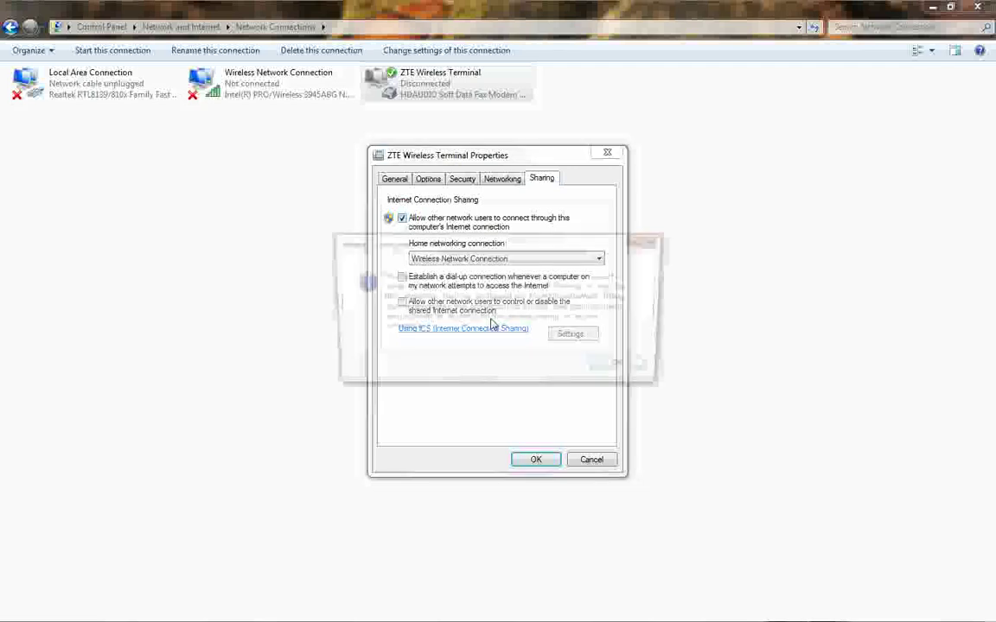
pyautogui.click(627, 370)
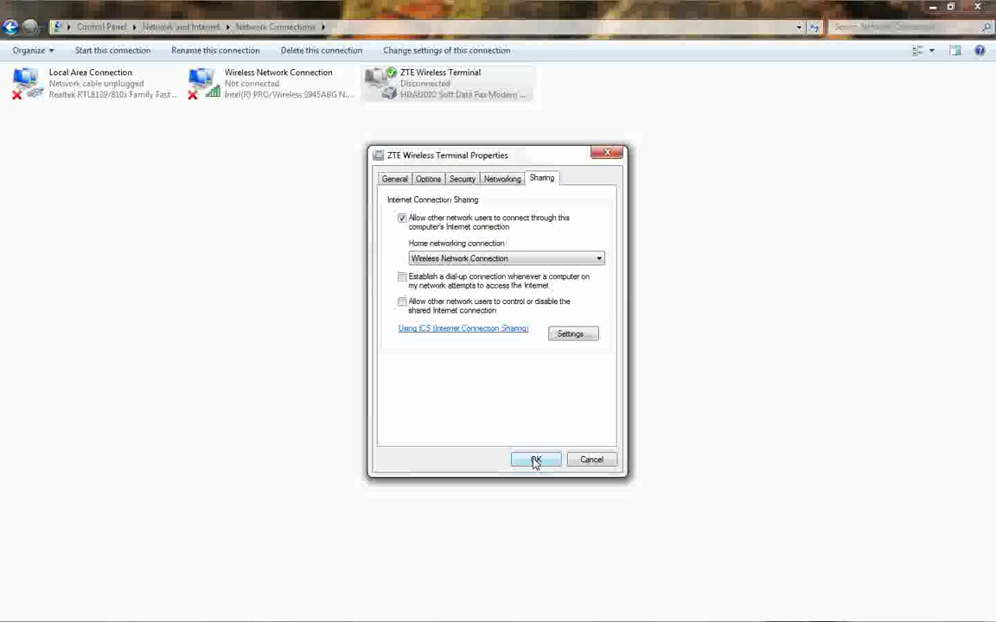
pyautogui.click(535, 461)
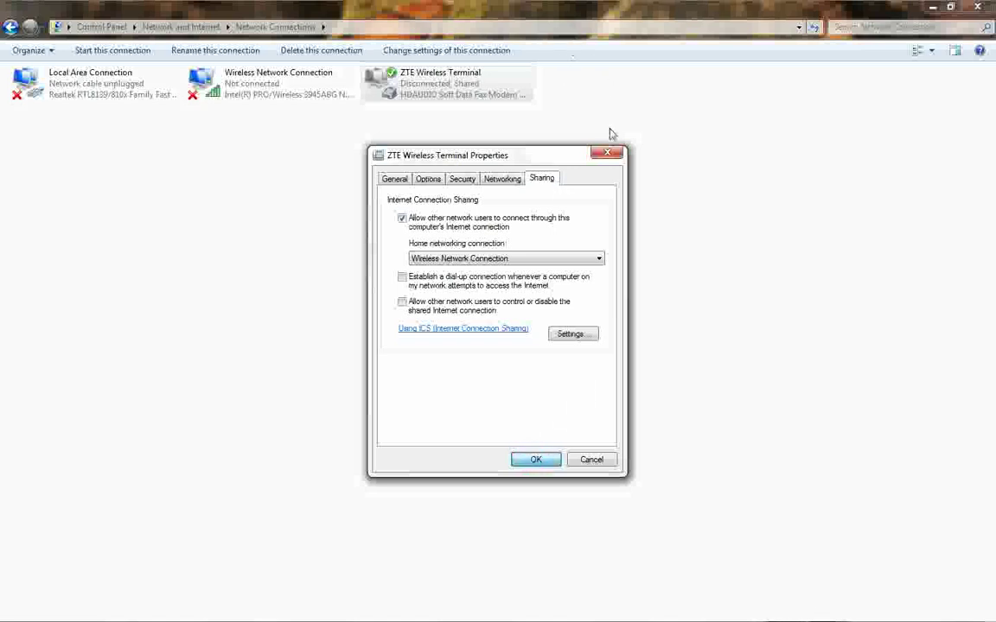
pyautogui.click(608, 158)
pyautogui.click(976, 7)
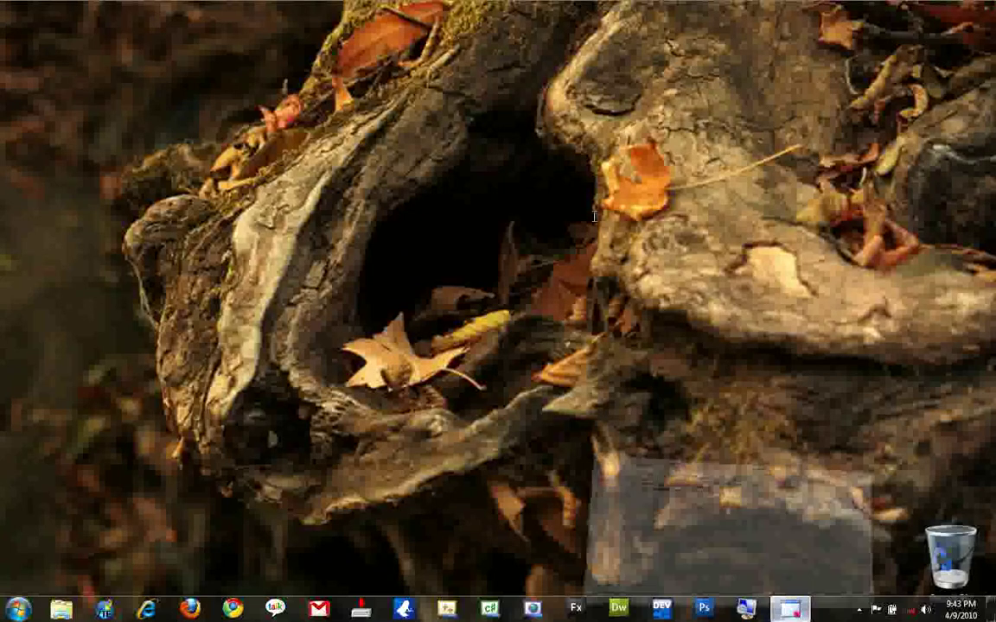
# Review steps 2 and 3 in YashNotepad, then reopen the Network and Sharing Center.
pyautogui.click(793, 606)
pyautogui.moveTo(152, 105); pyautogui.dragTo(649, 104)
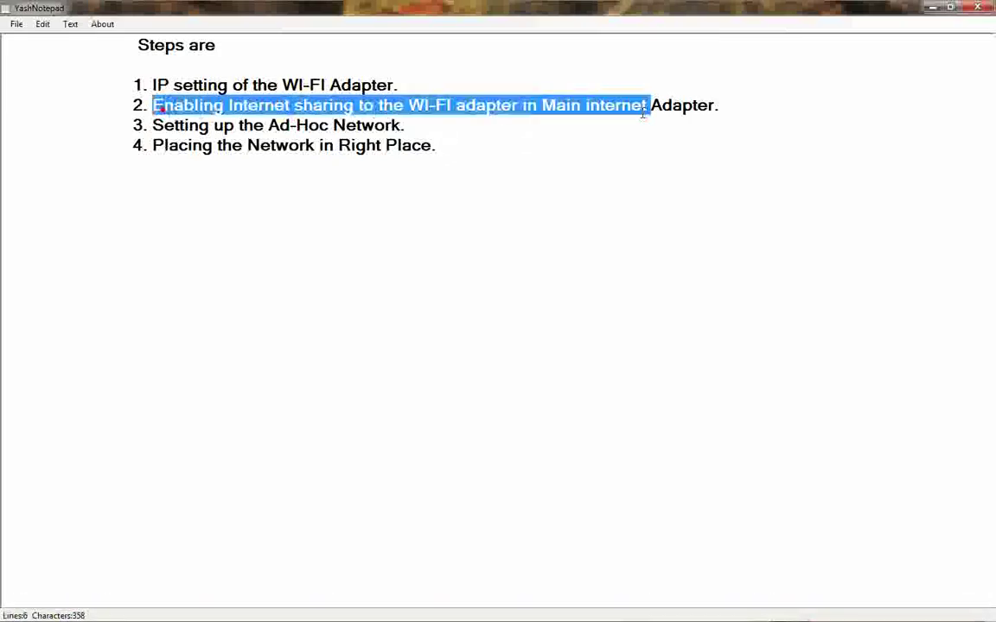
pyautogui.click(584, 140)
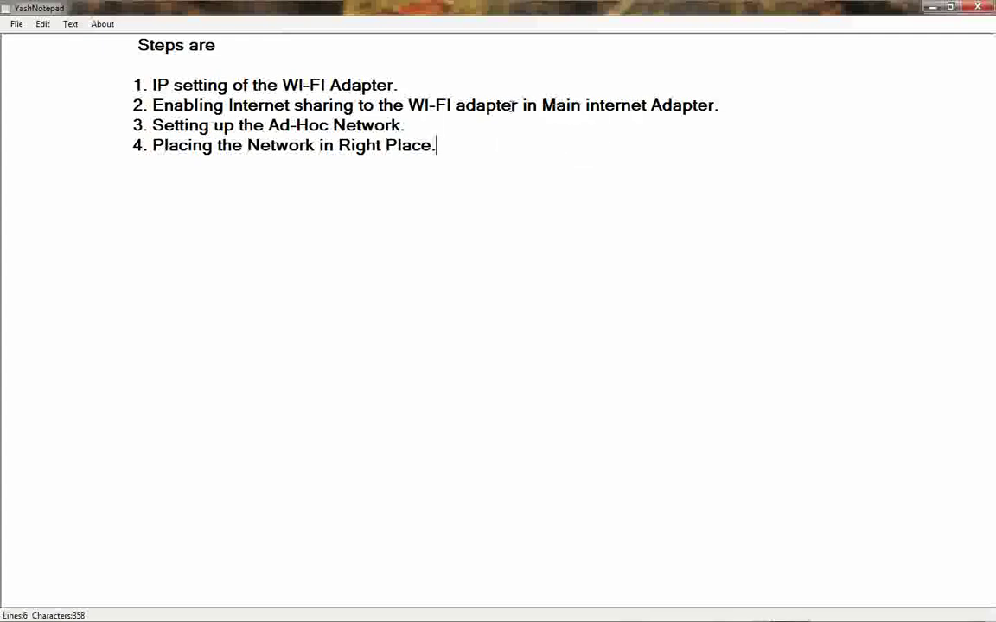
pyautogui.moveTo(152, 124); pyautogui.dragTo(438, 124)
pyautogui.click(490, 193)
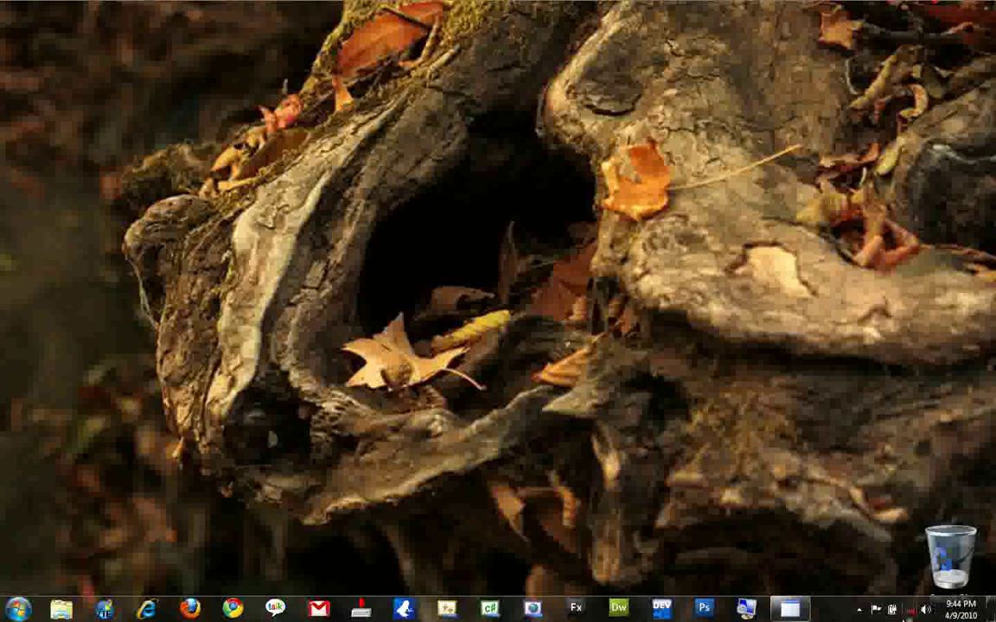
pyautogui.rightClick(909, 609)
pyautogui.click(873, 606)
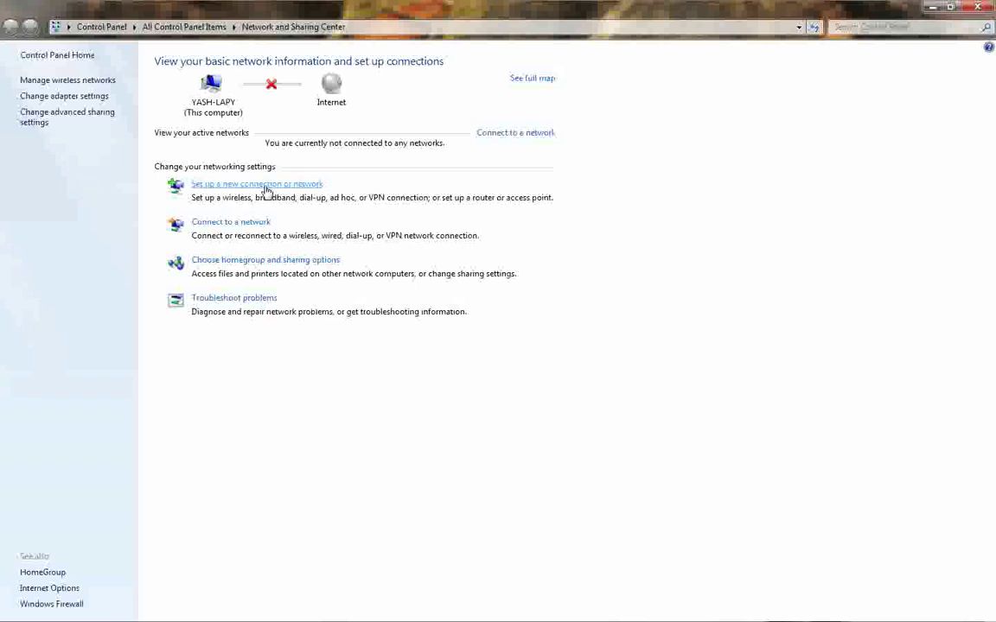
# Start the new-connection wizard for a wireless ad hoc network and advance to naming.
pyautogui.click(266, 186)
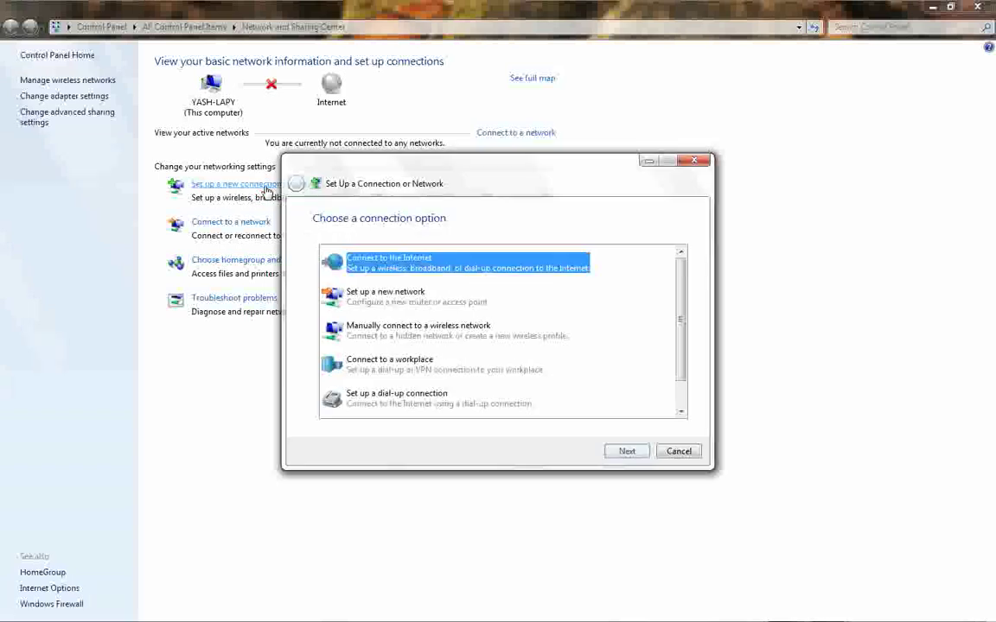
pyautogui.scroll(-1, 611, 285)
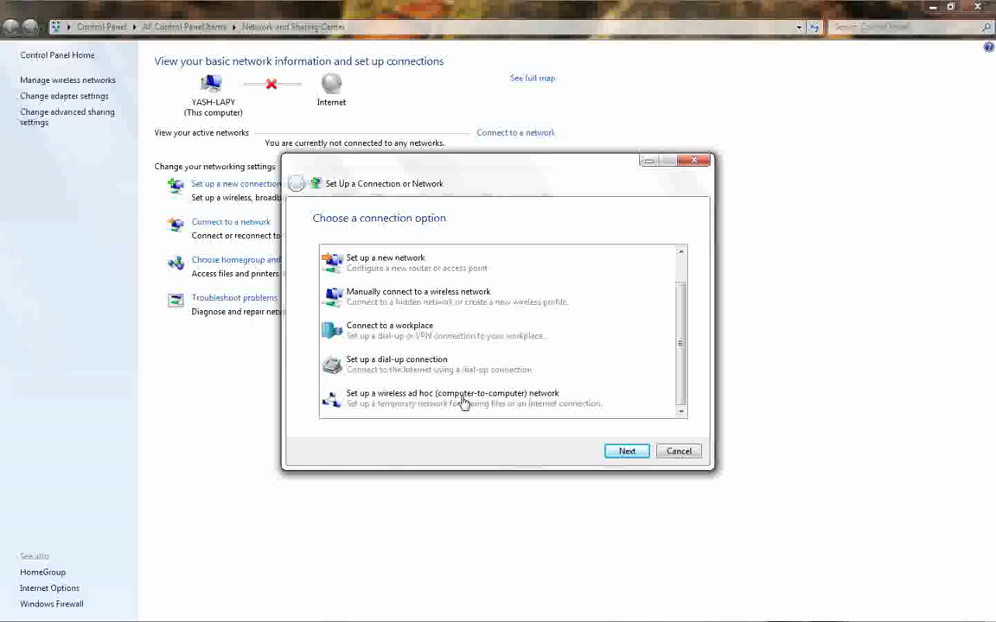
pyautogui.click(562, 406)
pyautogui.click(627, 453)
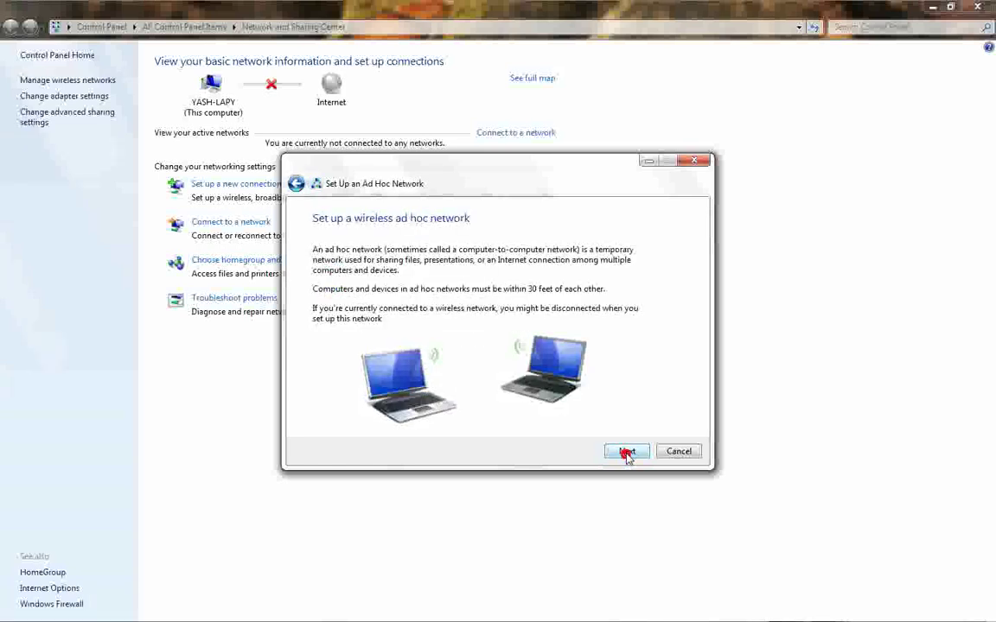
pyautogui.click(626, 452)
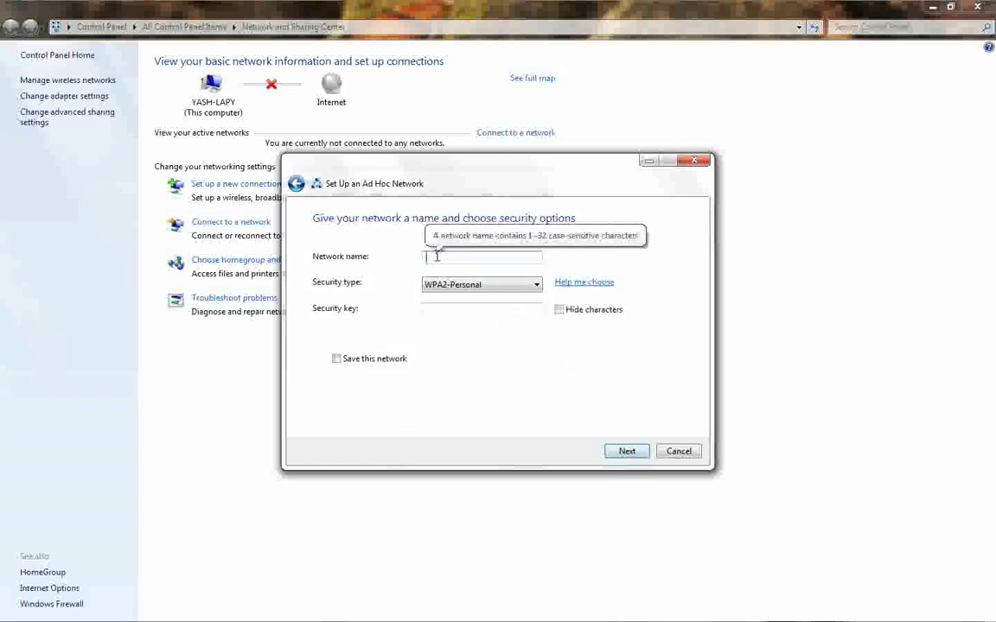
# Name the network 'Internet' with WEP security and a security key, save it, and create it.
pyautogui.write('Inter')
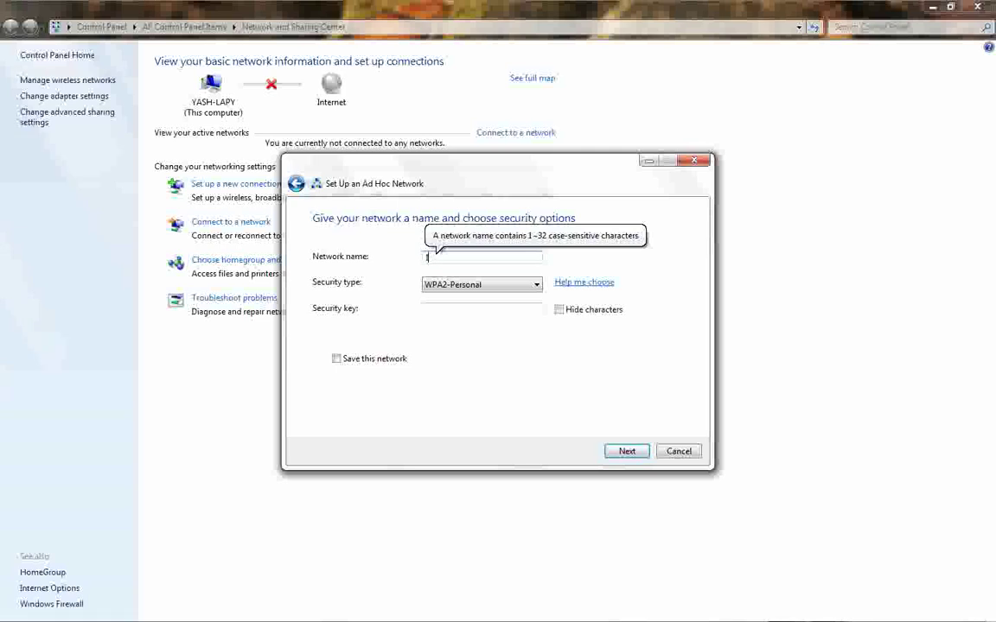
pyautogui.write('net')
pyautogui.click(514, 285)
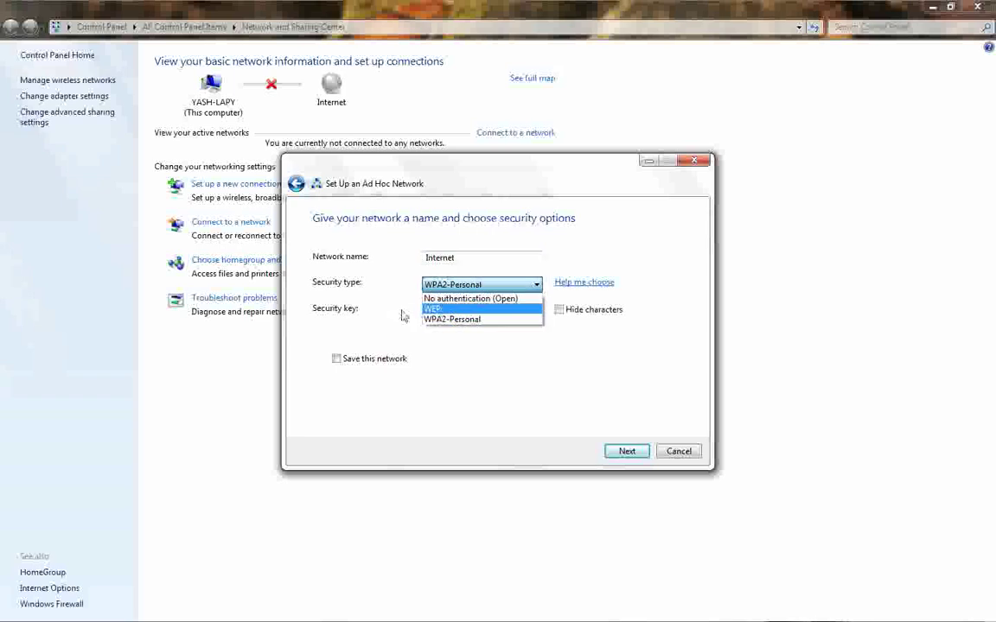
pyautogui.click(453, 309)
pyautogui.click(436, 308)
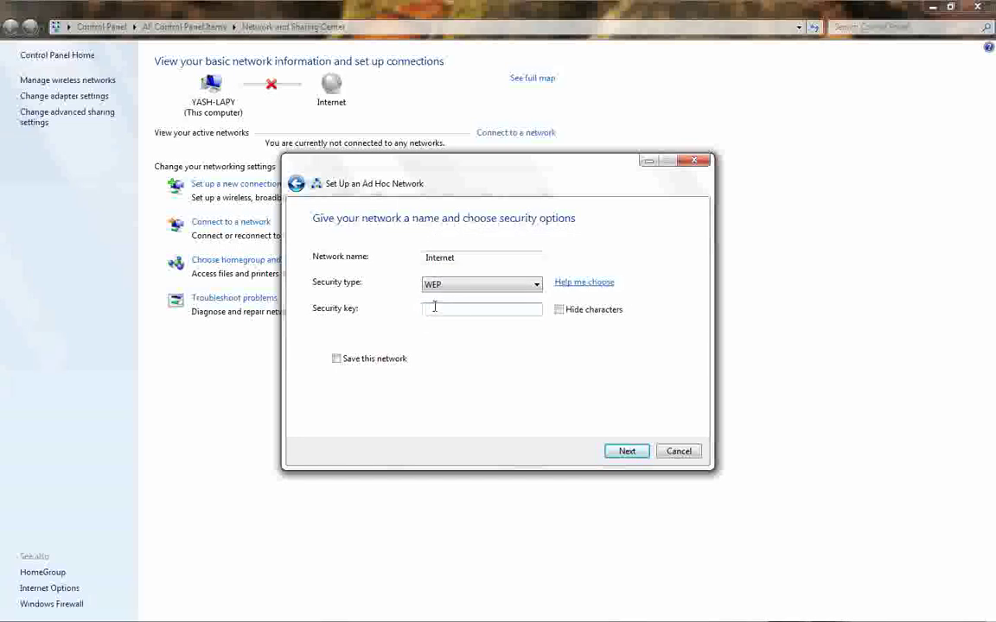
pyautogui.write('1234567890')
pyautogui.click(338, 358)
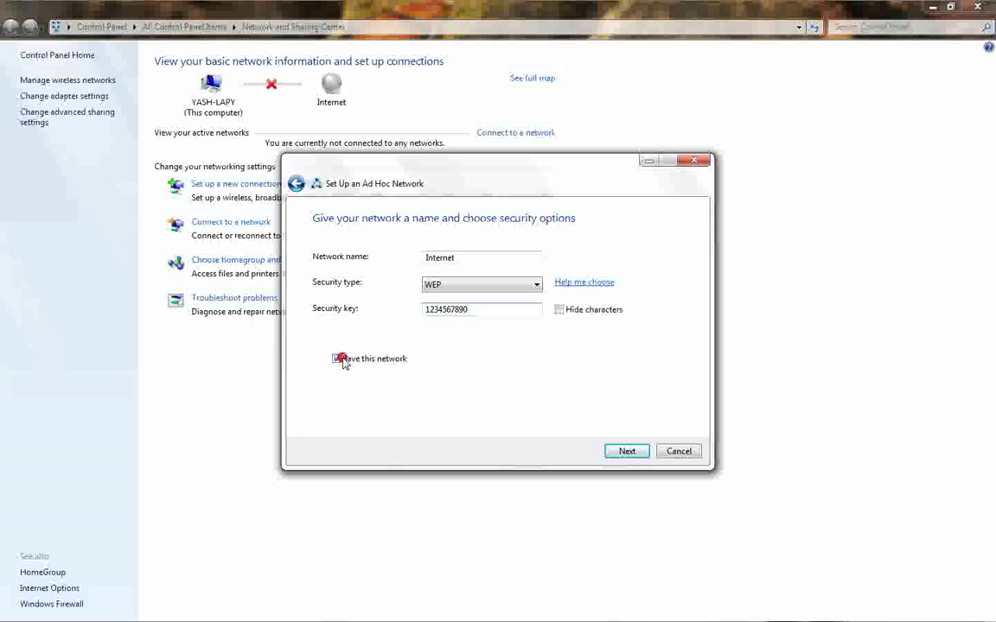
pyautogui.click(629, 451)
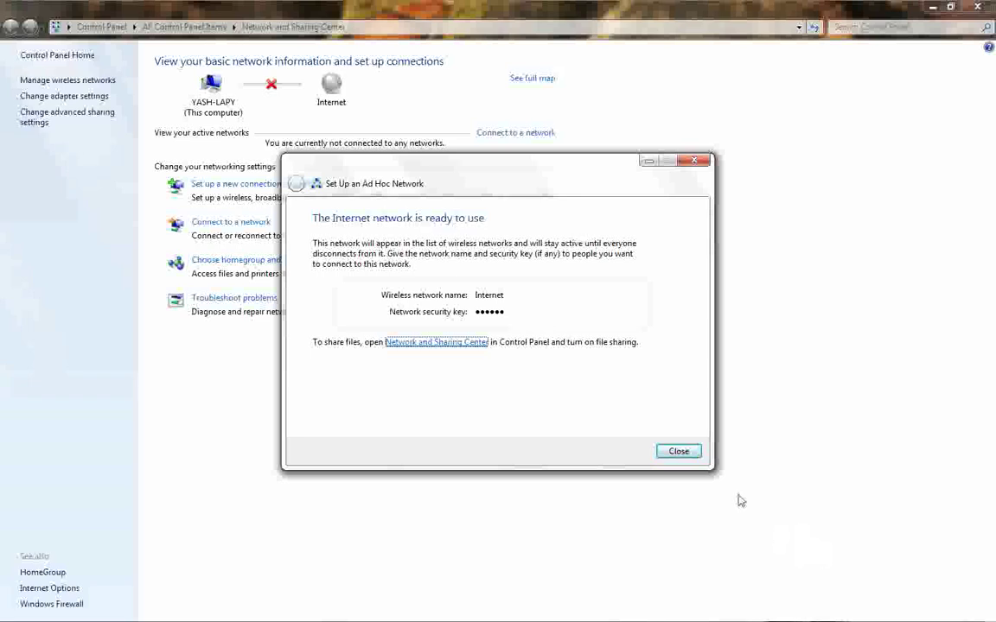
pyautogui.click(678, 451)
# Bring back YashNotepad to highlight steps 3 and 4, then minimize it again.
pyautogui.press('super+d')
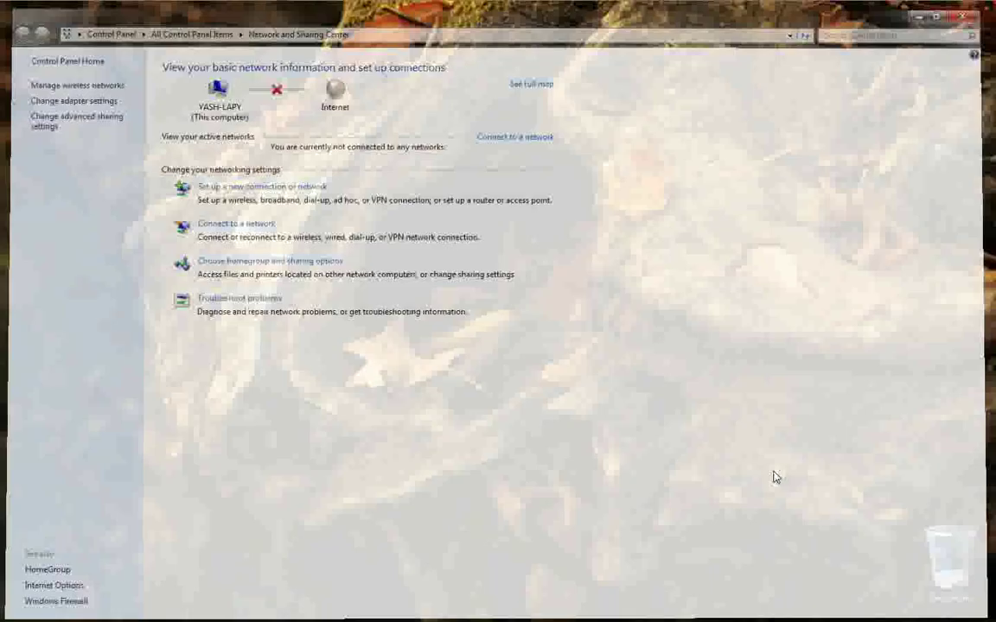
pyautogui.click(789, 615)
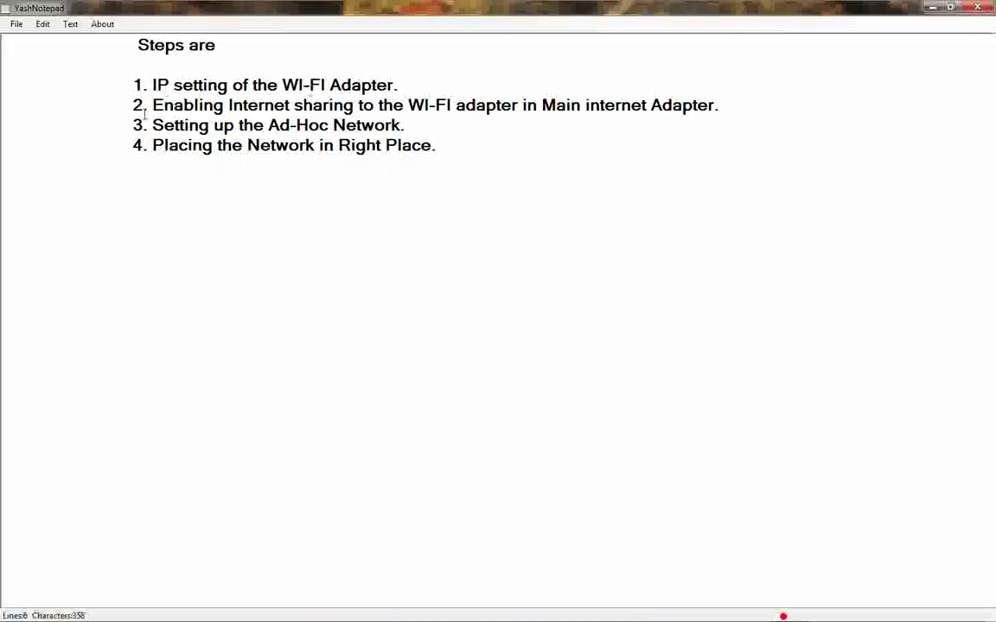
pyautogui.click(152, 125)
pyautogui.hotkey('shift', 'ctrl', 'Right')
pyautogui.hotkey('shift', 'ctrl', 'Right')
pyautogui.hotkey('shift', 'ctrl', 'Right')
pyautogui.hotkey('shift', 'ctrl', 'Right')
pyautogui.hotkey('shift', 'ctrl', 'Right')
pyautogui.hotkey('shift', 'ctrl', 'Right')
pyautogui.hotkey('shift', 'ctrl', 'Right')
pyautogui.click(156, 216)
pyautogui.hotkey('shift', 'ctrl', 'Right')
pyautogui.hotkey('shift', 'ctrl', 'Right')
pyautogui.hotkey('shift', 'ctrl', 'Right')
pyautogui.hotkey('shift', 'ctrl', 'Right')
pyautogui.hotkey('shift', 'ctrl', 'Right')
pyautogui.hotkey('shift', 'ctrl', 'Right')
pyautogui.hotkey('shift', 'ctrl', 'Right')
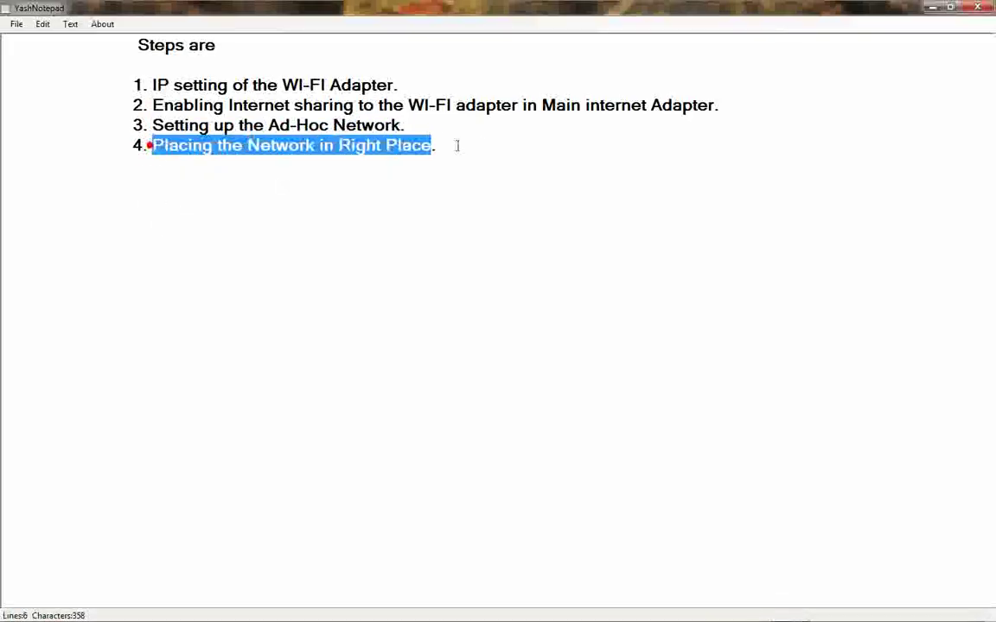
pyautogui.click(932, 7)
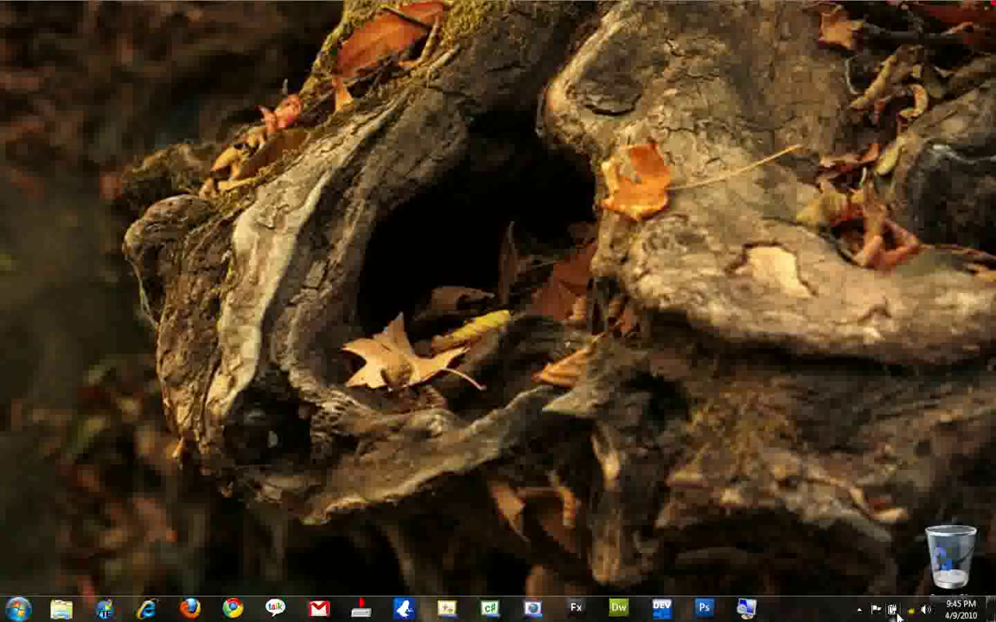
# Confirm the Internet ad hoc network shows 'Waiting for users', then reopen Network and Sharing Center.
pyautogui.click(896, 616)
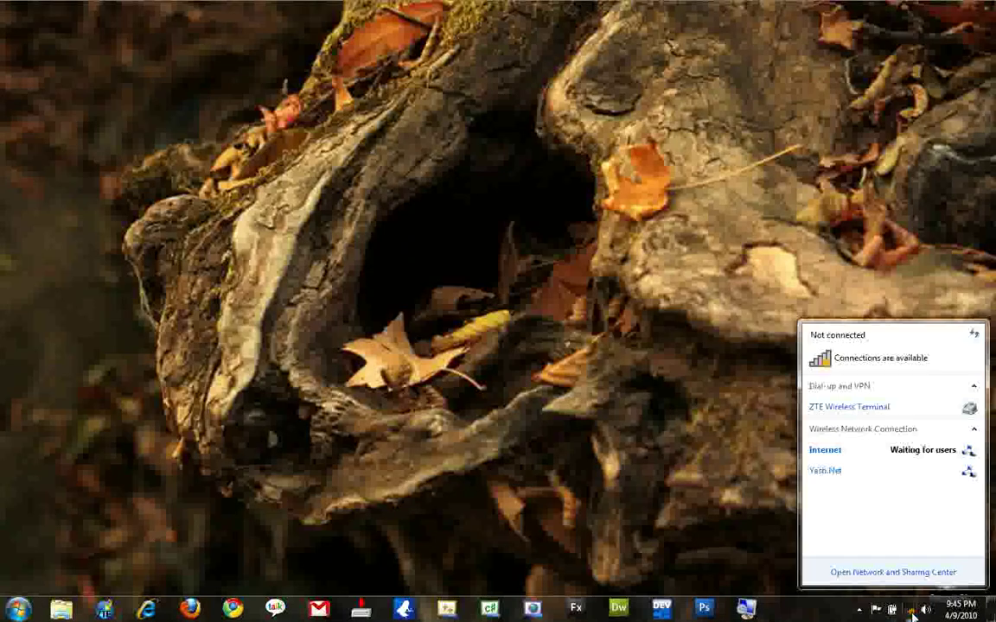
pyautogui.click(836, 458)
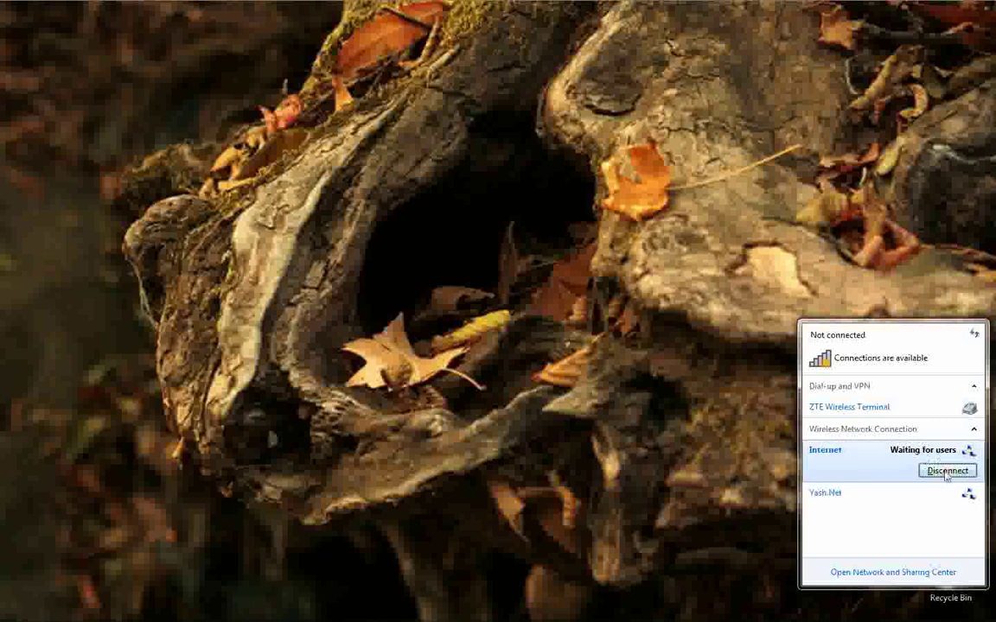
pyautogui.moveTo(813, 456)
pyautogui.moveTo(856, 469)
pyautogui.click(875, 574)
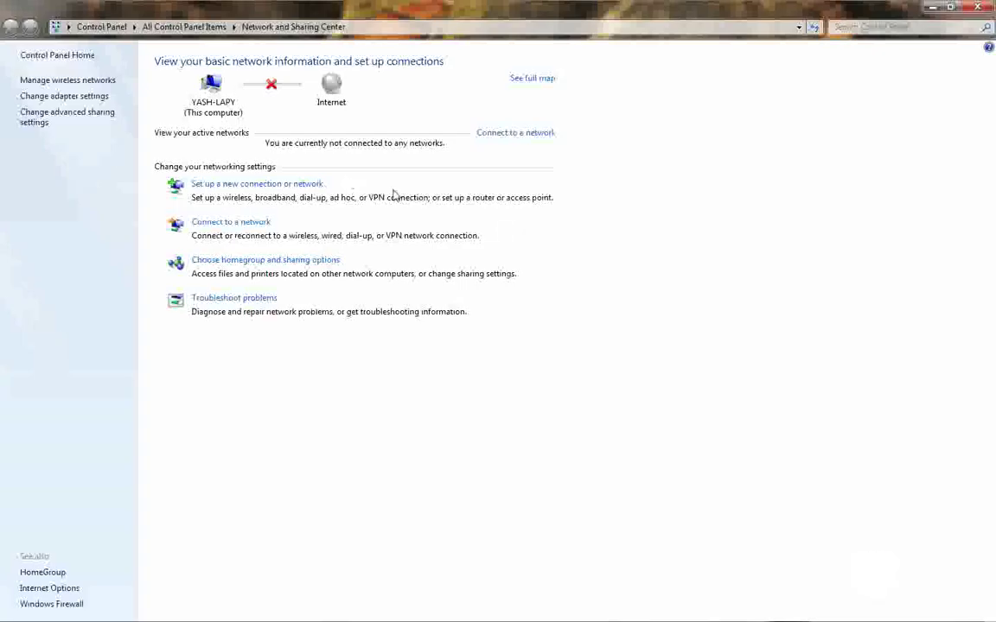